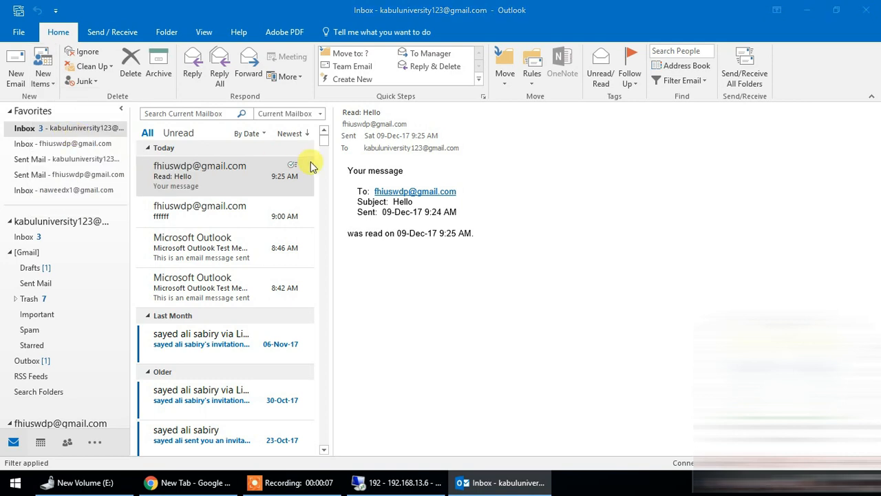
Step: Create a new contact with the full name USWDP Career Center and the company FHI360
{"action": "left_click_drag", "start_coordinate": [365, 29], "coordinate": [714, 56]}
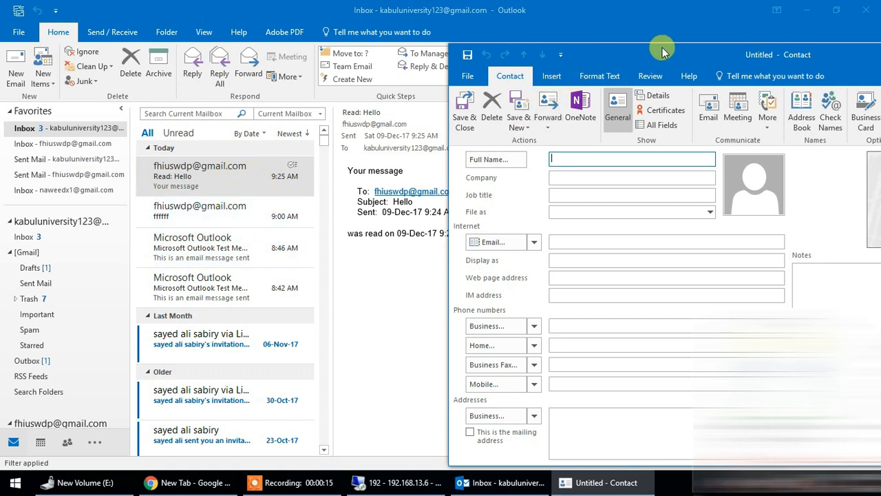
{"action": "left_click_drag", "start_coordinate": [669, 54], "coordinate": [299, 26]}
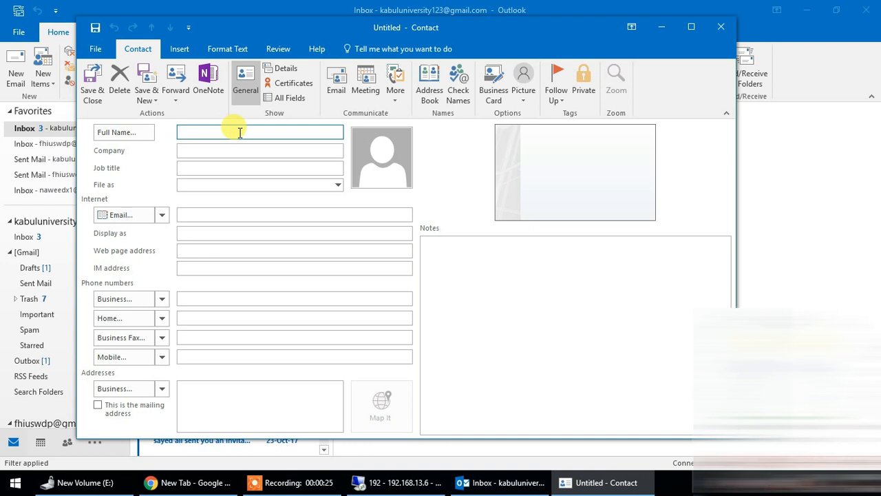
{"action": "type", "text": "US"}
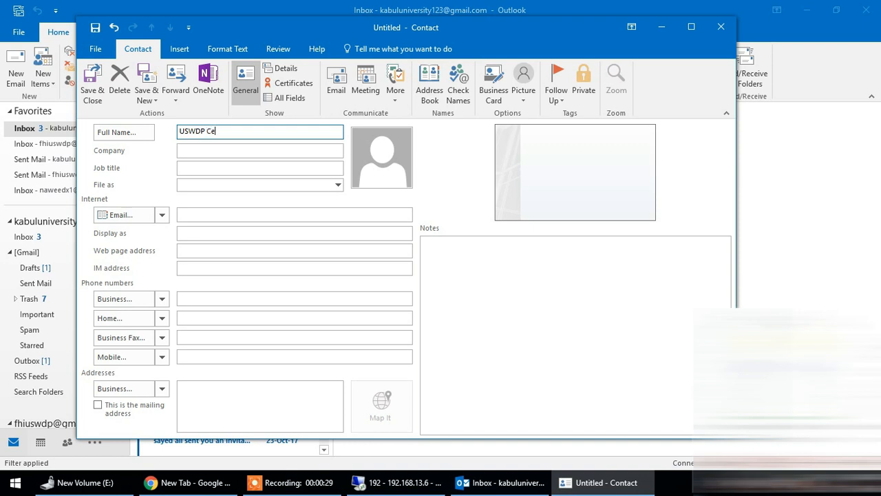
{"action": "type", "text": "WDP Career Center"}
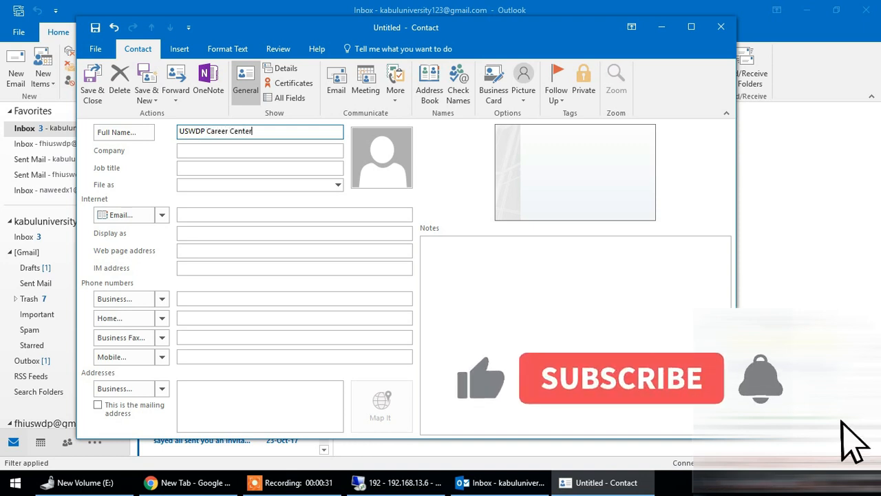
{"action": "key", "text": "Tab"}
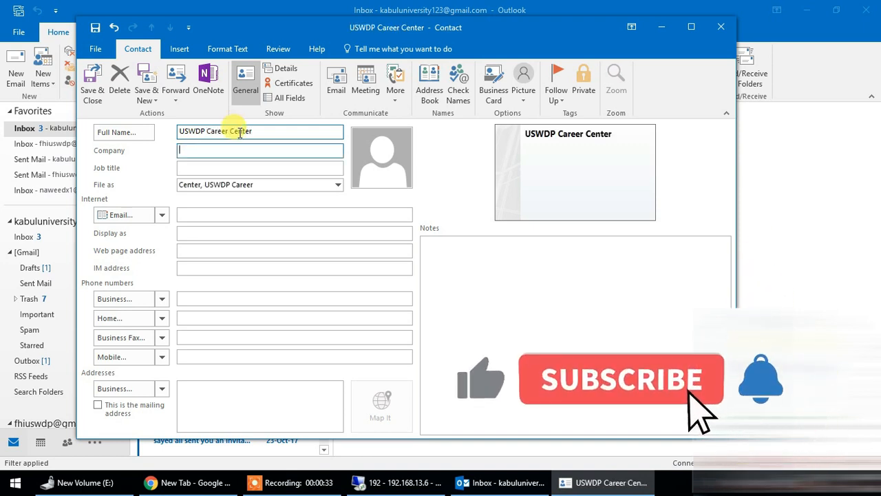
{"action": "type", "text": "FHI360"}
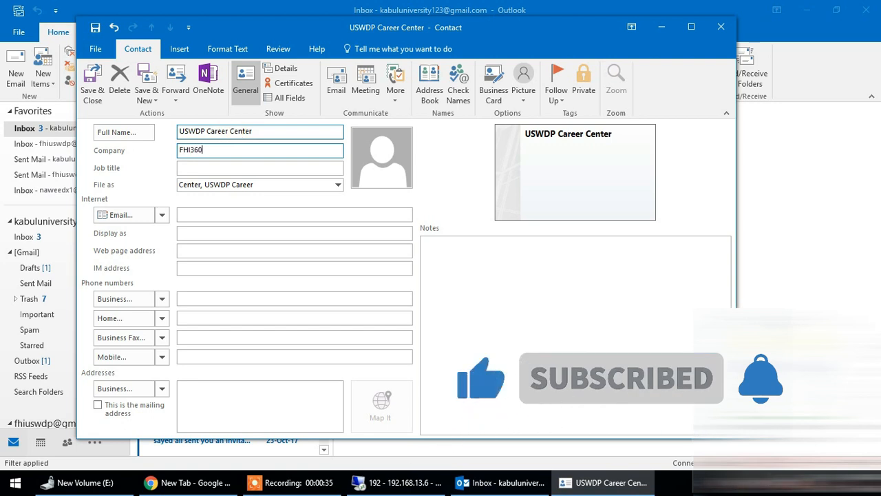
Step: Set the contact's job title to Career Center
{"action": "key", "text": "Tab"}
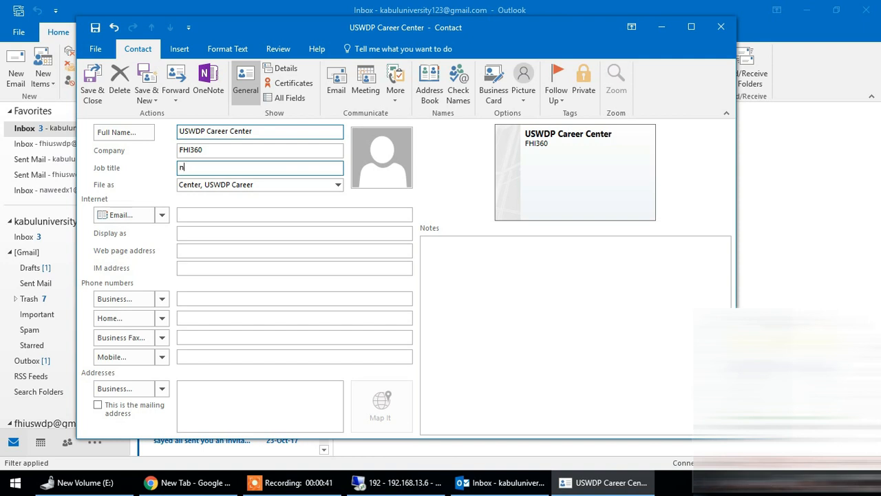
{"action": "key", "text": "Tab"}
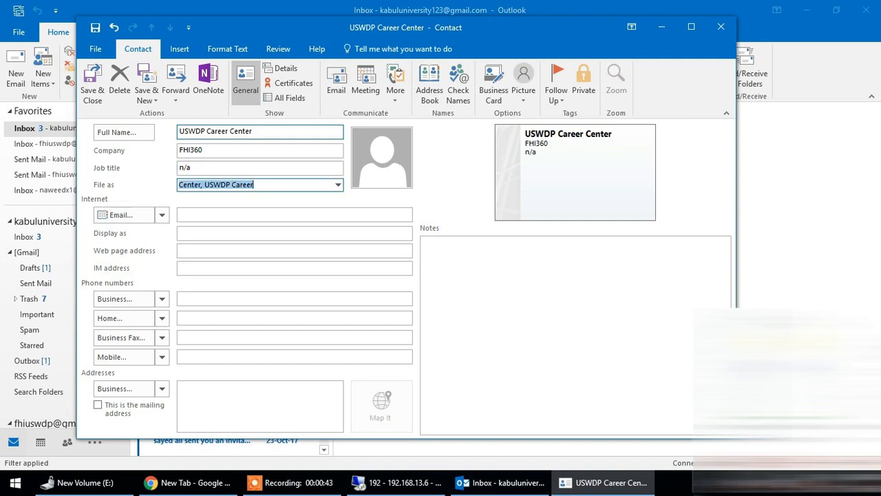
{"action": "key", "text": "shift+Tab"}
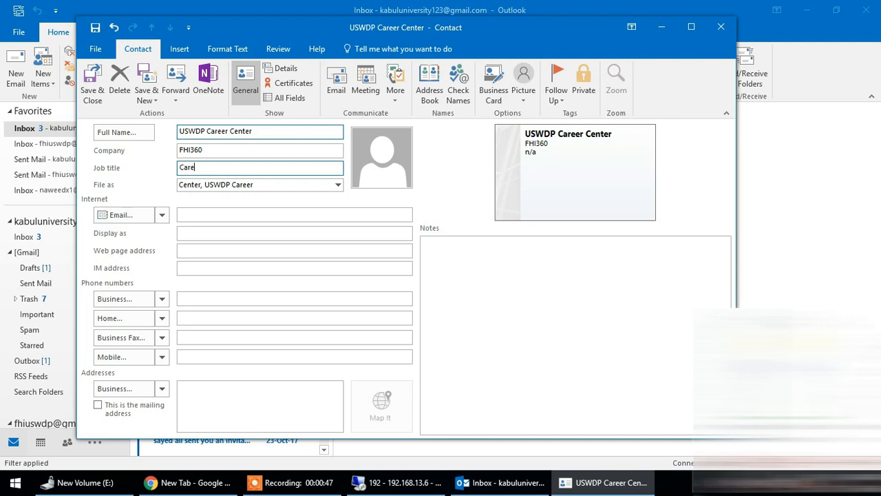
{"action": "type", "text": "Career Center"}
{"action": "key", "text": "Tab"}
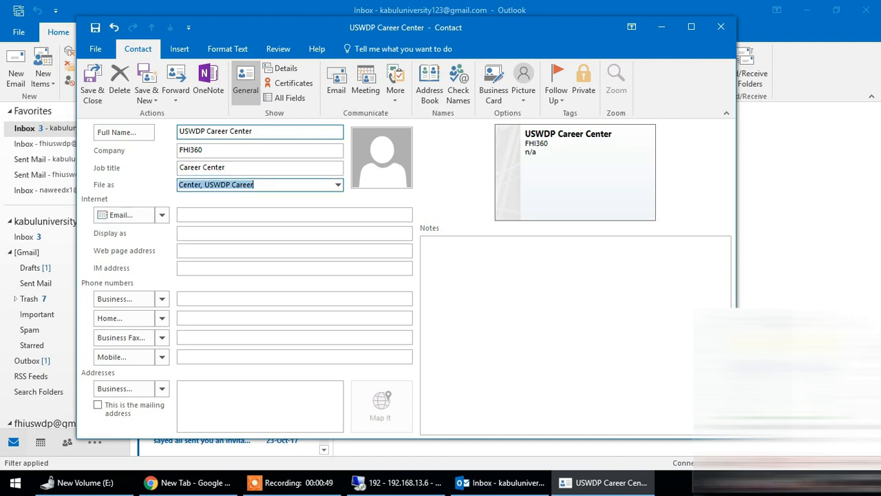
Step: File the contact as FHI360 and add the Kabul University logo as its picture
{"action": "left_click", "coordinate": [338, 184]}
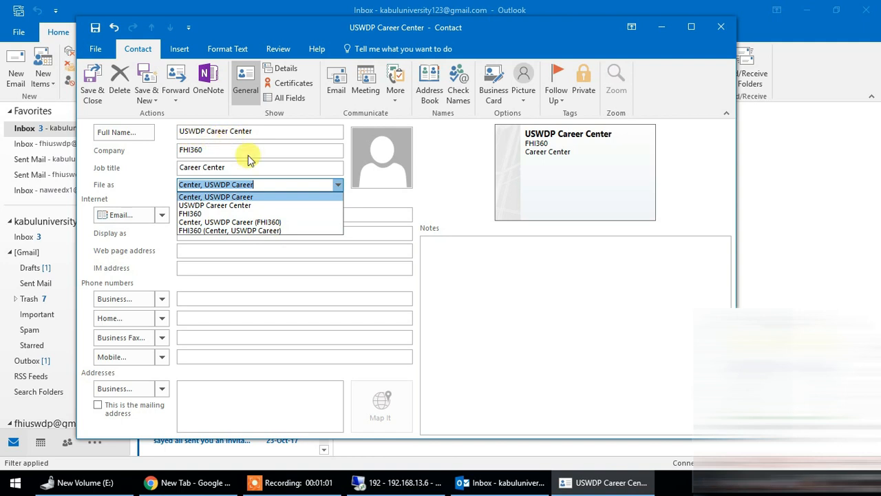
{"action": "left_click", "coordinate": [231, 214]}
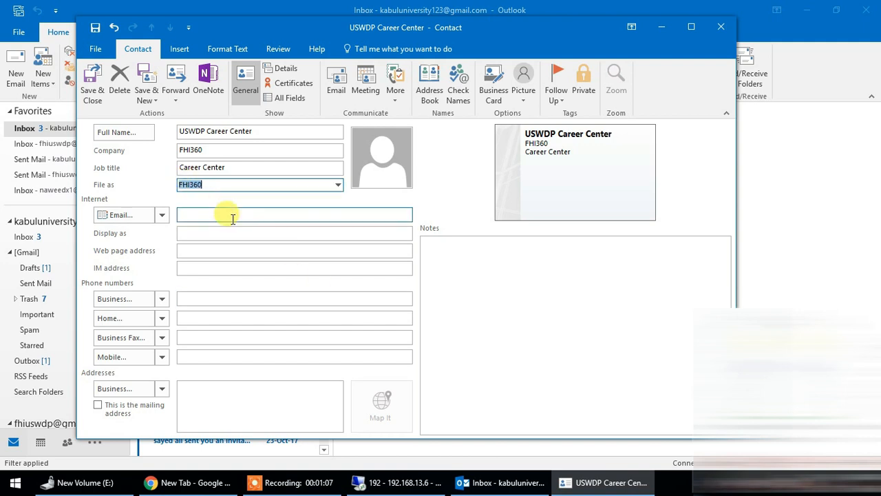
{"action": "left_click", "coordinate": [377, 184]}
{"action": "double_click", "coordinate": [386, 115]}
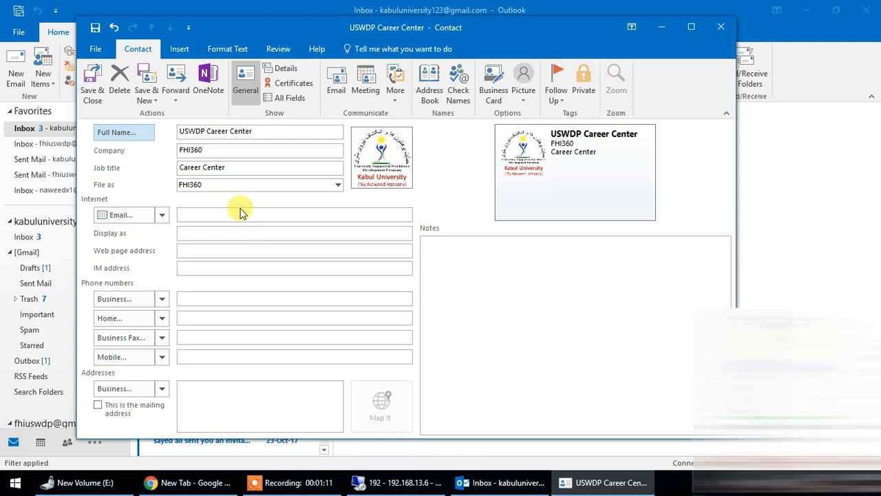
Step: Fill in the contact's e-mail address using the suggested match
{"action": "left_click", "coordinate": [265, 215]}
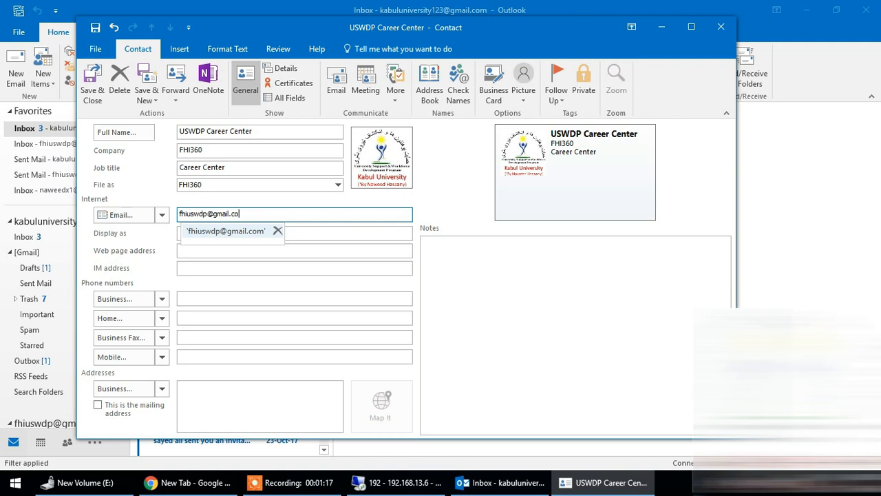
{"action": "key", "text": "Return"}
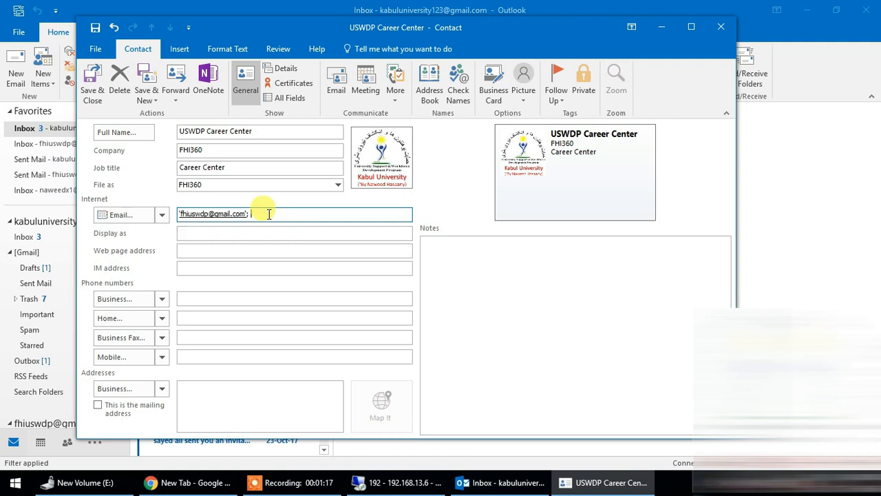
{"action": "left_click", "coordinate": [262, 230]}
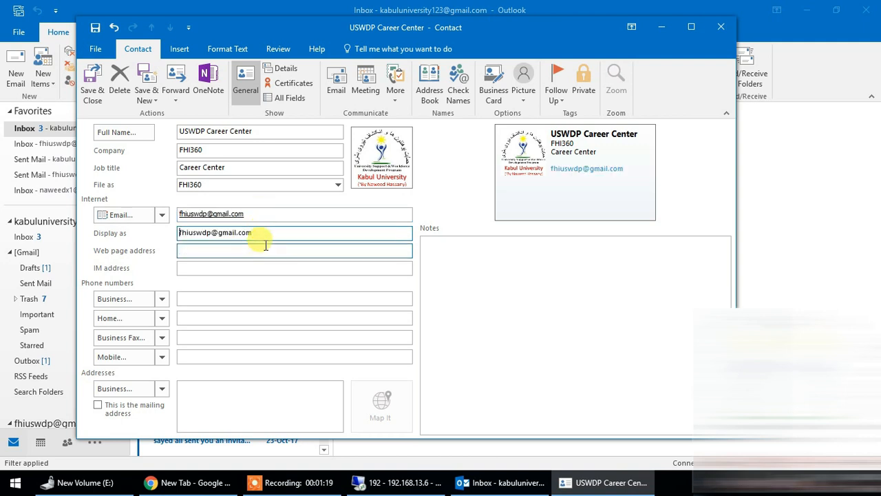
{"action": "left_click", "coordinate": [258, 250]}
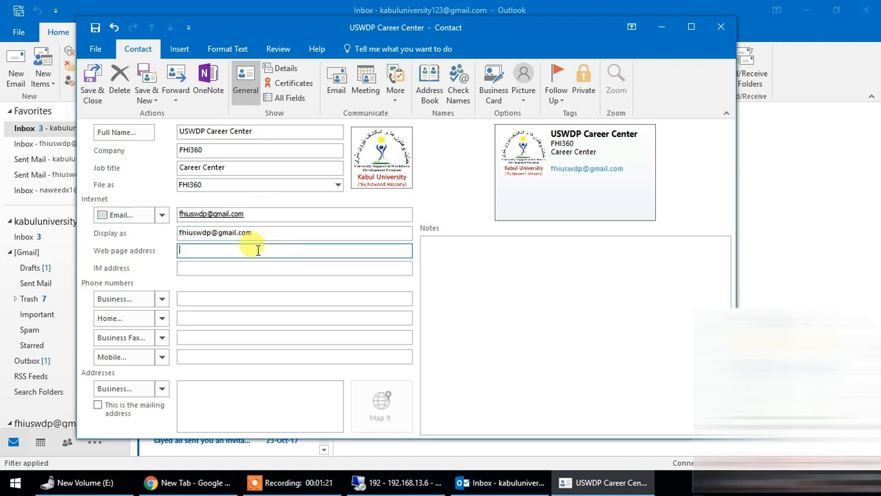
{"action": "type", "text": "www."}
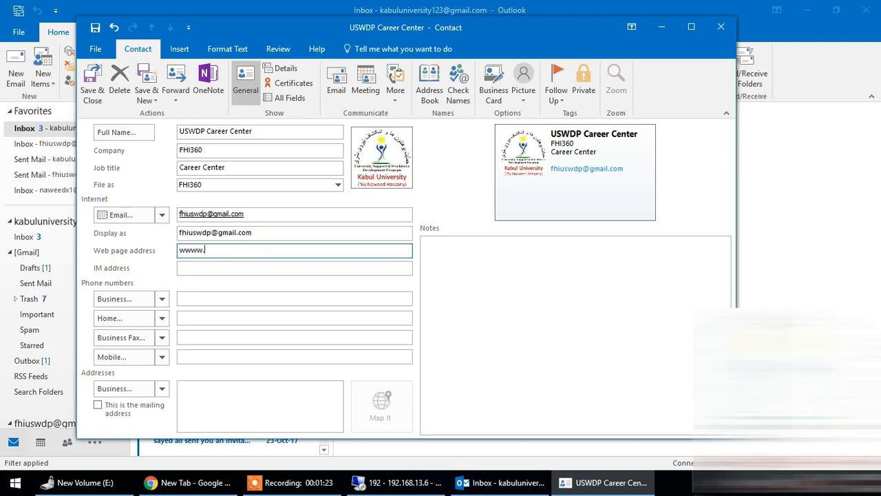
{"action": "type", "text": "facebook.com/uswdp KU"}
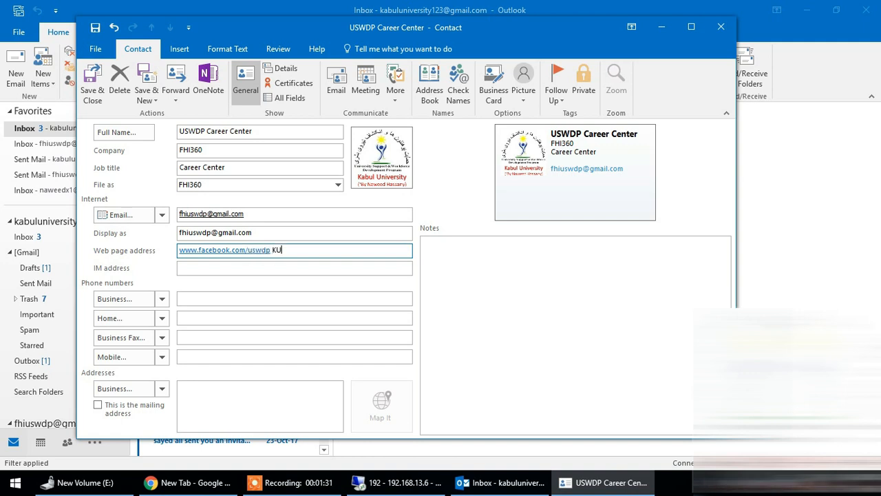
{"action": "key", "text": "Tab"}
{"action": "key", "text": "shift+Tab"}
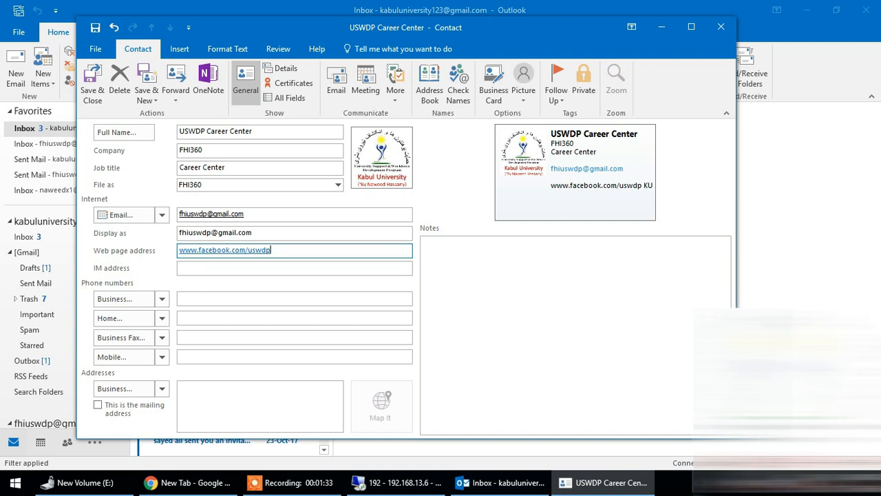
{"action": "type", "text": "ku"}
{"action": "key", "text": "Tab"}
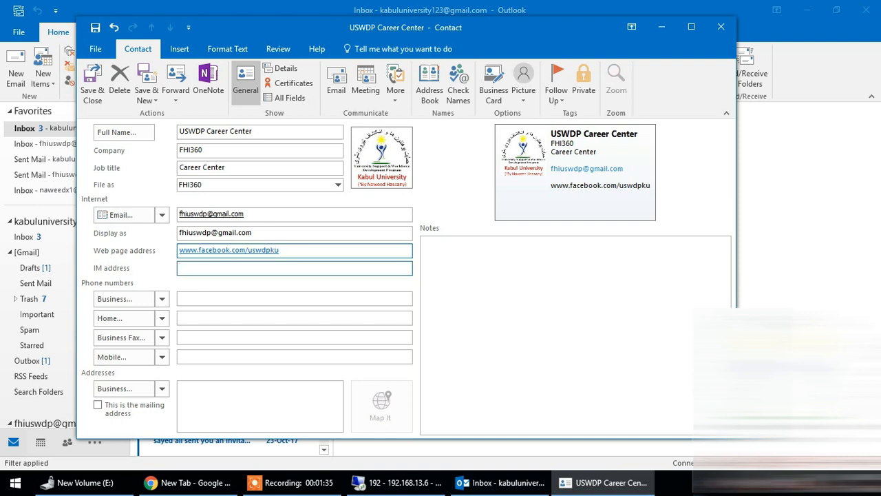
{"action": "left_click", "coordinate": [280, 250]}
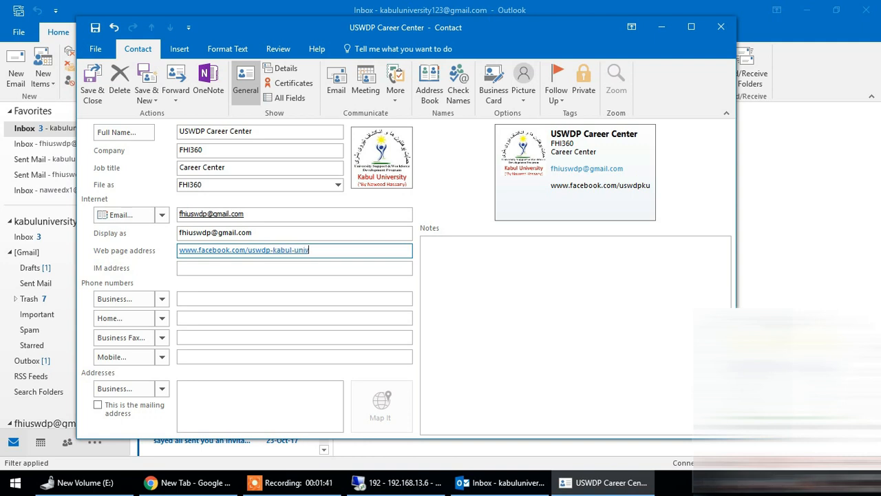
{"action": "type", "text": "y"}
{"action": "key", "text": "Tab"}
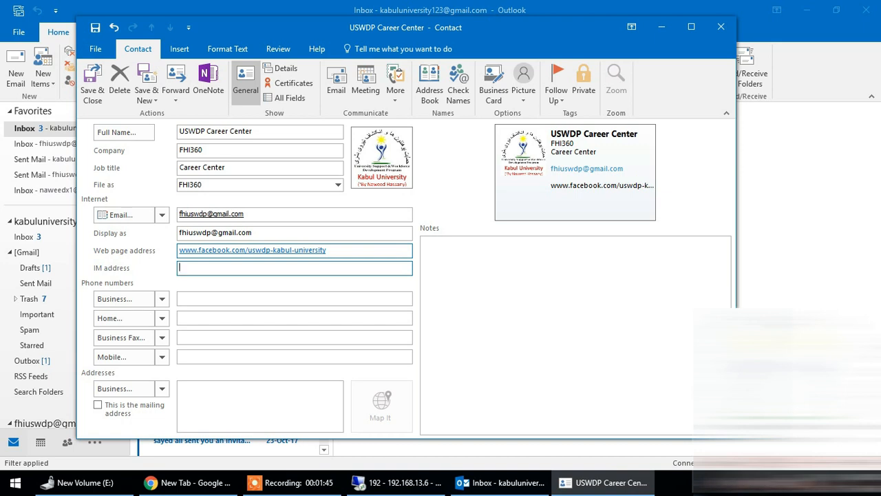
Step: Fill in the contact's business phone number
{"action": "key", "text": "Tab"}
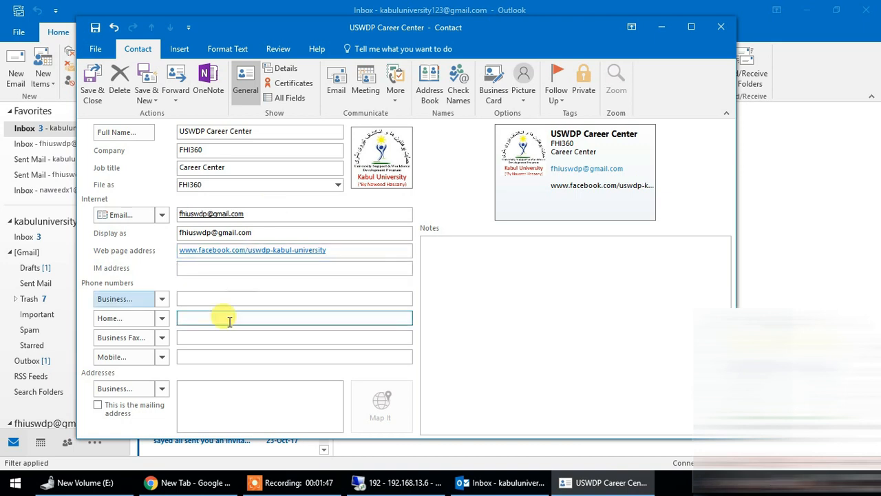
{"action": "left_click", "coordinate": [234, 317]}
{"action": "left_click", "coordinate": [234, 297]}
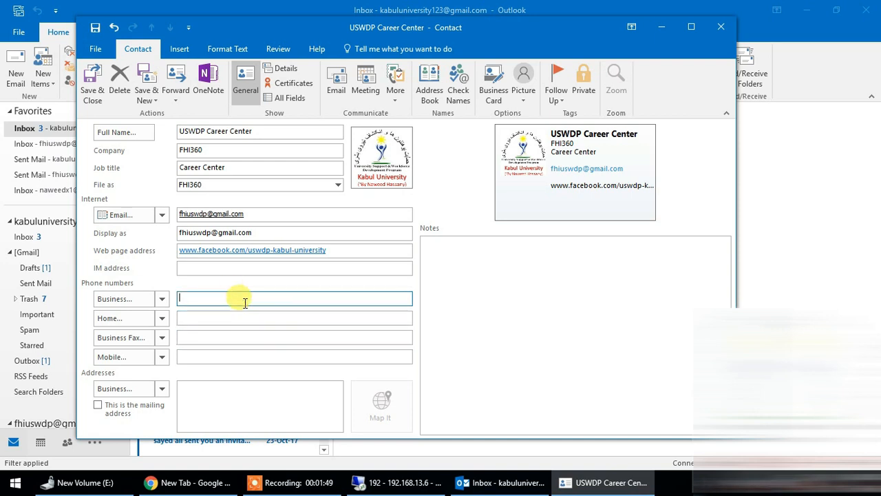
{"action": "left_click", "coordinate": [232, 320]}
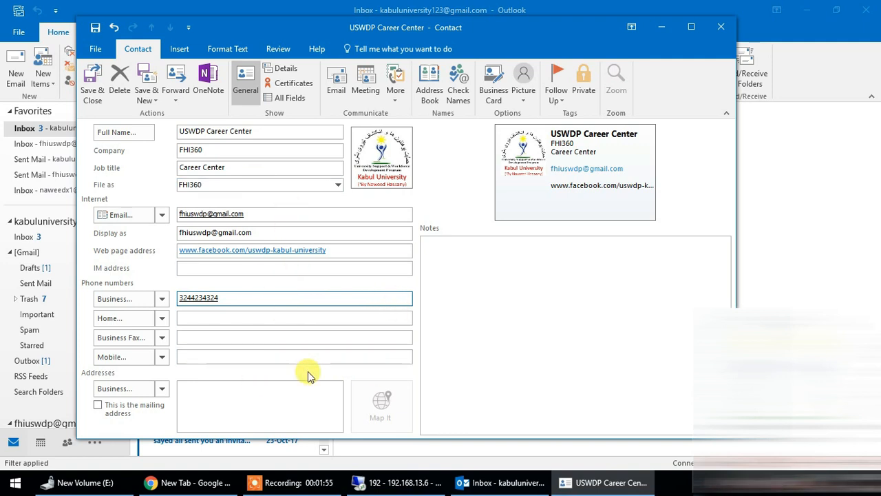
Step: Enlarge the contact window and enter five lines of placeholder text in the contact's notes, starting with "Jasdhkjfhsaf"
{"action": "left_click_drag", "start_coordinate": [346, 441], "coordinate": [340, 475]}
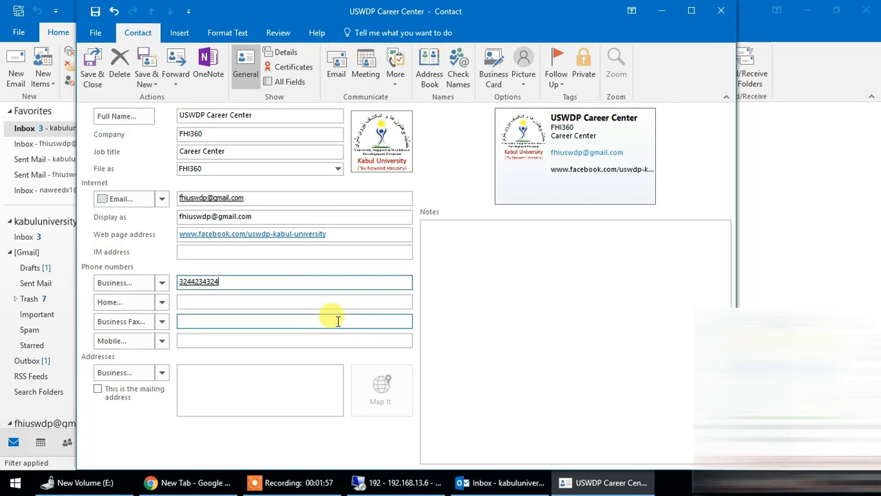
{"action": "left_click", "coordinate": [441, 243]}
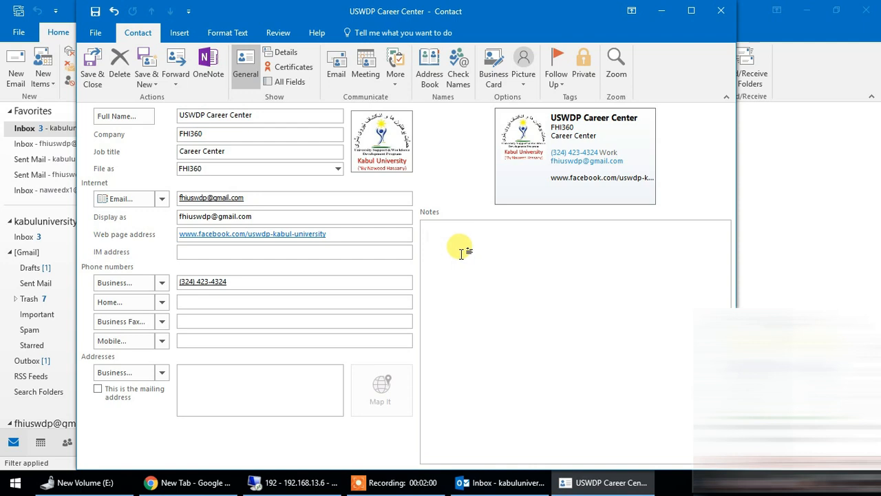
{"action": "type", "text": "jasdhkjfhsaf"}
{"action": "key", "text": "Return"}
{"action": "type", "text": "asdfhjaksdhfkljahsd kf a"}
{"action": "key", "text": "Return"}
{"action": "type", "text": "sdfjhsadklfjhsadf"}
{"action": "key", "text": "Return"}
{"action": "type", "text": "asdjfhasdklijhfasd"}
{"action": "key", "text": "Return"}
{"action": "type", "text": "fasdjkfhkjsadhf"}
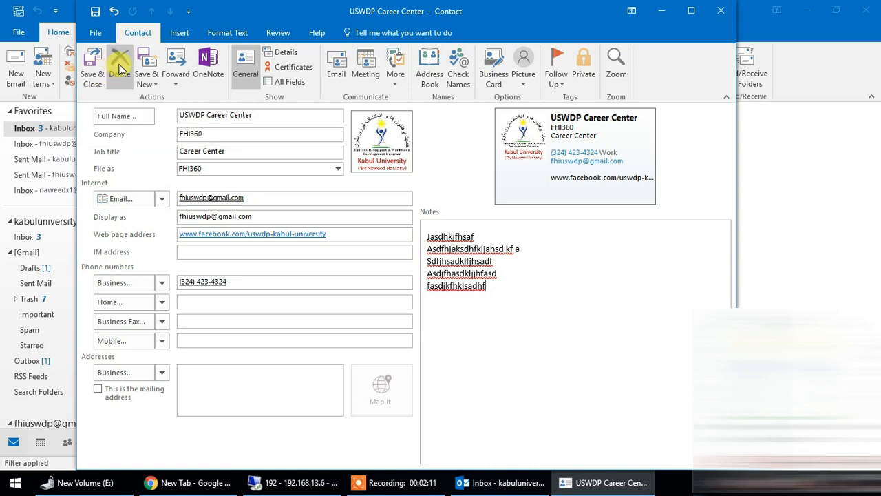
Step: Forward the contact as a business card in a new message and enter the recipient's e-mail address
{"action": "left_click", "coordinate": [177, 65]}
{"action": "left_click", "coordinate": [200, 97]}
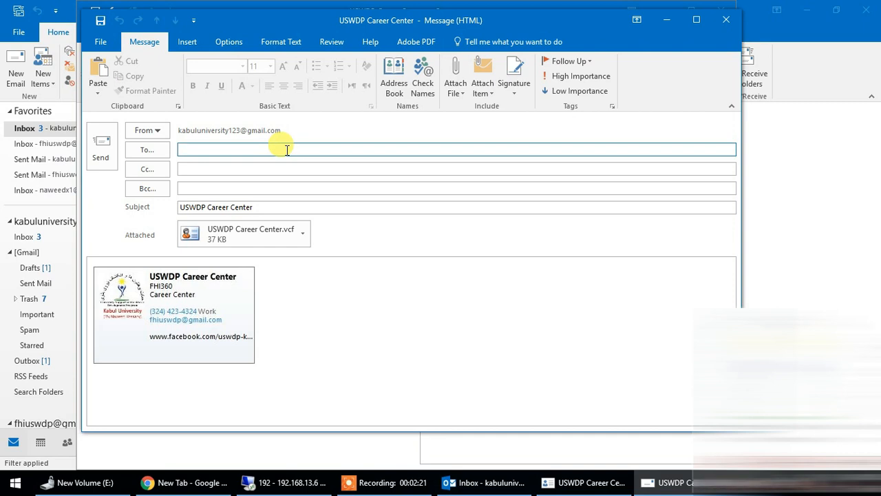
{"action": "type", "text": "mha"}
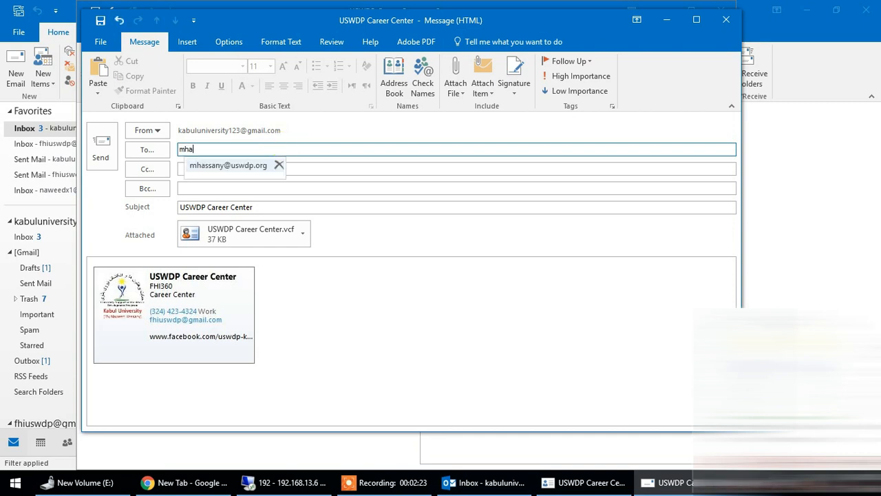
{"action": "key", "text": "Return"}
Step: Accept the suggested recipient address and check the message's subject and embedded business card
{"action": "left_click", "coordinate": [284, 168]}
{"action": "left_click", "coordinate": [281, 188]}
{"action": "left_click", "coordinate": [284, 206]}
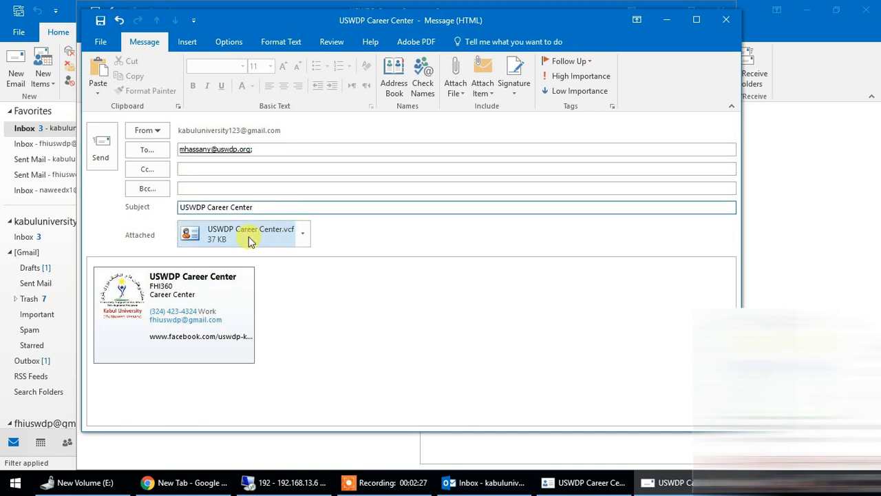
{"action": "left_click", "coordinate": [186, 306]}
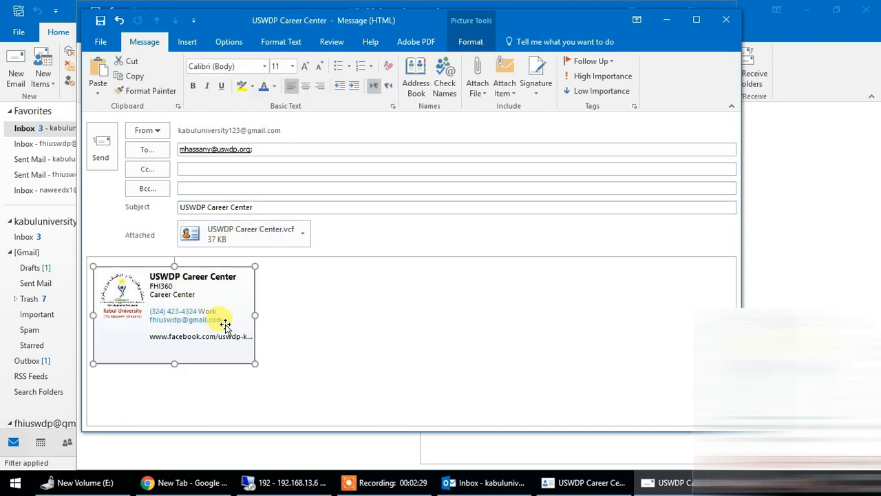
Step: Inspect the attached USWDP Career Center.vcf, close it without saving changes, and send the business-card message
{"action": "double_click", "coordinate": [251, 238]}
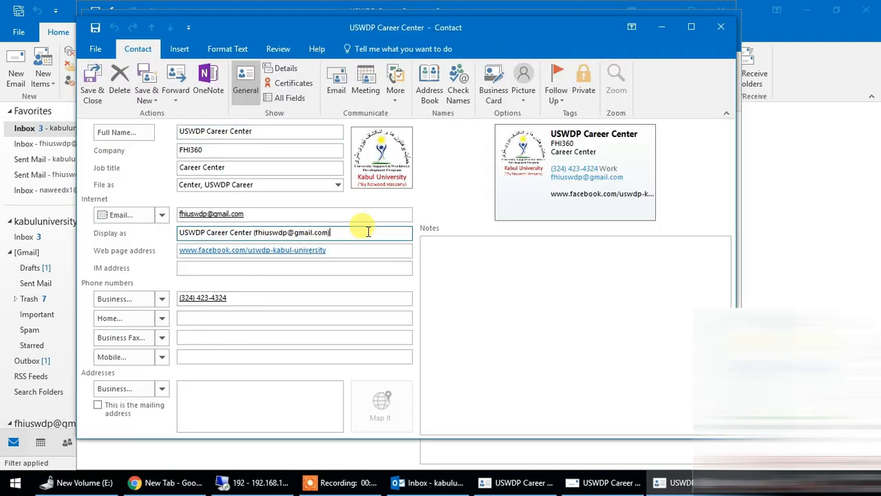
{"action": "left_click", "coordinate": [721, 27]}
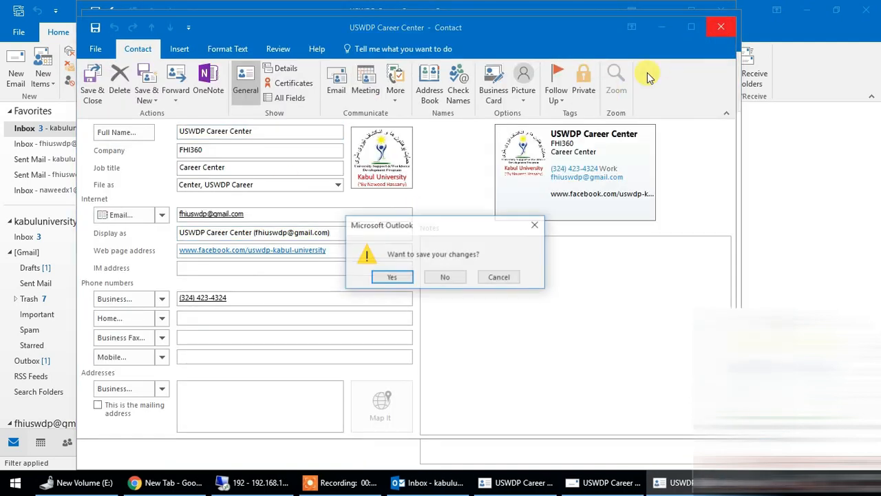
{"action": "left_click", "coordinate": [445, 275]}
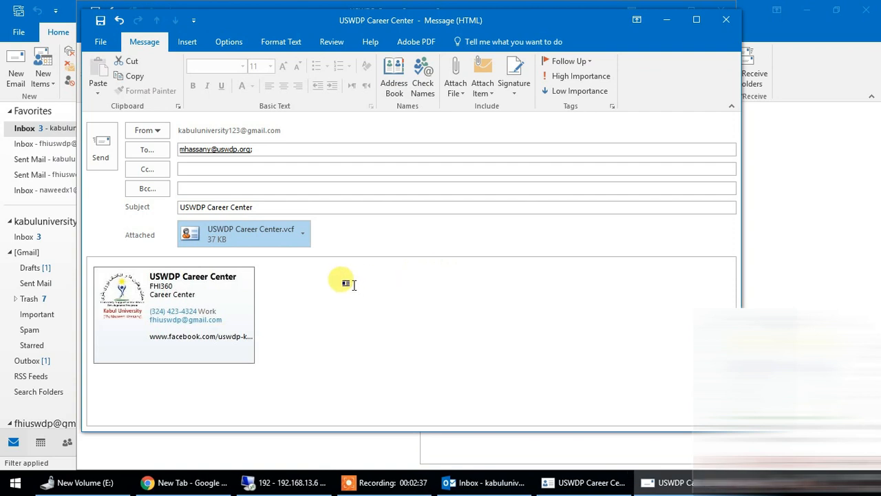
{"action": "left_click", "coordinate": [101, 149]}
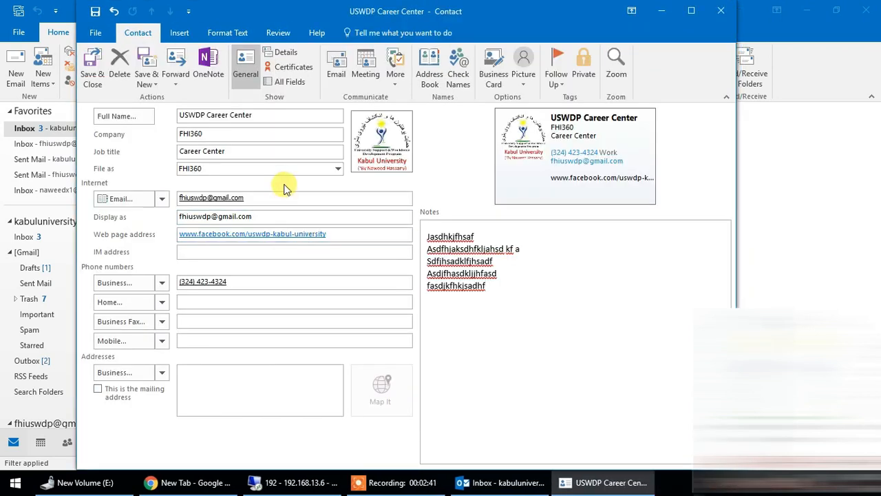
Step: Forward the contact in Internet Format (vCard), inspect the attached card, and discard both the card and the message without saving
{"action": "left_click", "coordinate": [178, 74]}
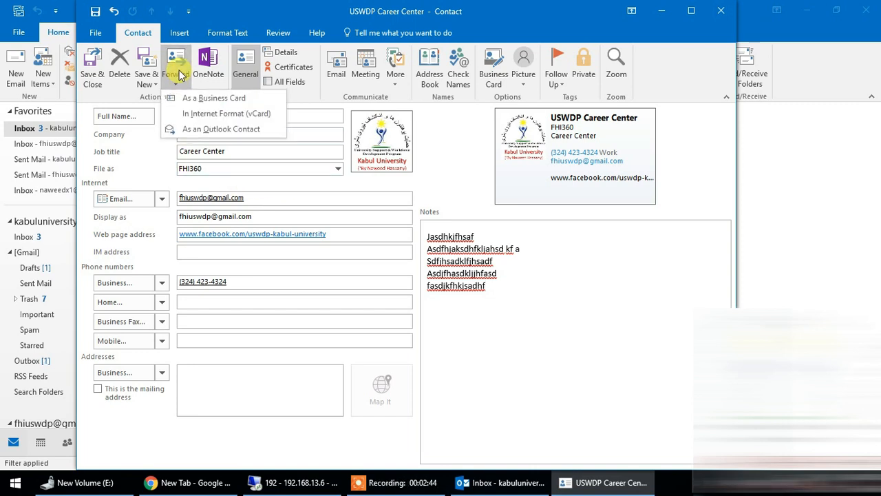
{"action": "left_click", "coordinate": [226, 113]}
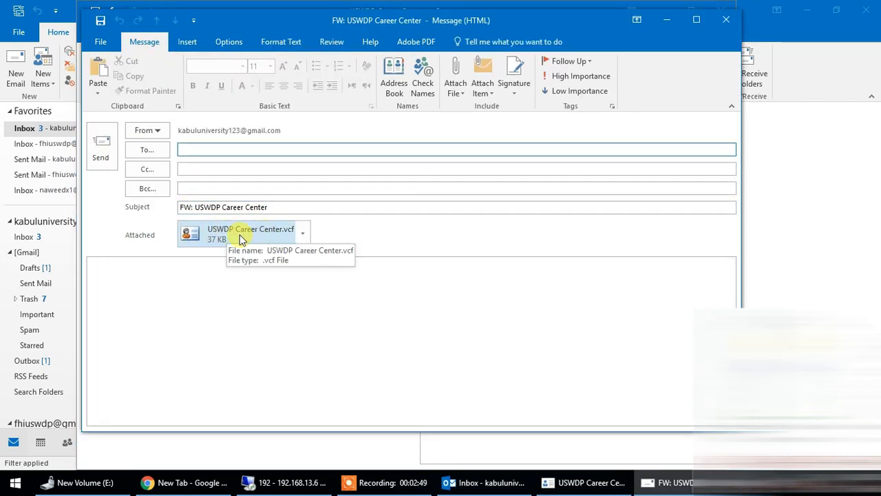
{"action": "left_click", "coordinate": [238, 234]}
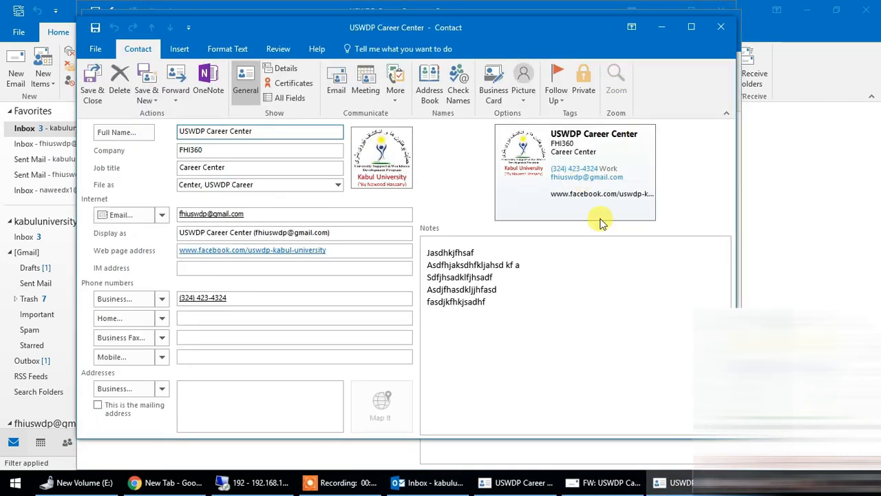
{"action": "left_click", "coordinate": [721, 27]}
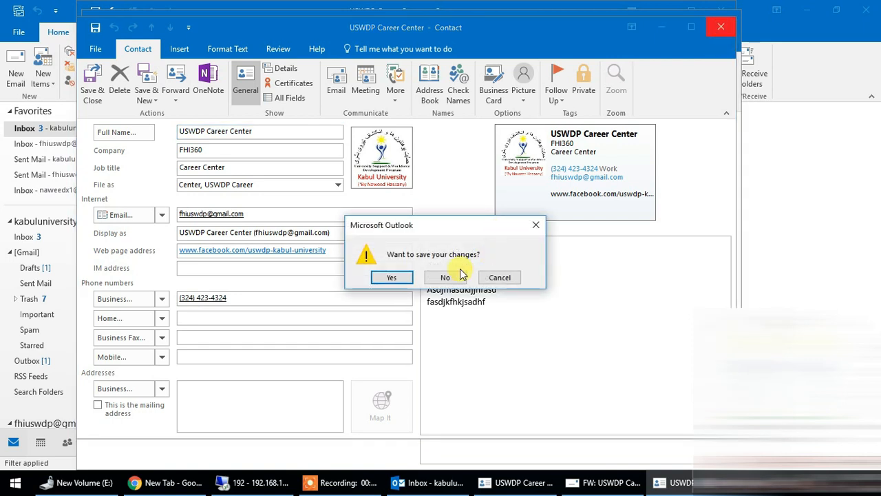
{"action": "left_click", "coordinate": [447, 277]}
{"action": "left_click", "coordinate": [726, 19]}
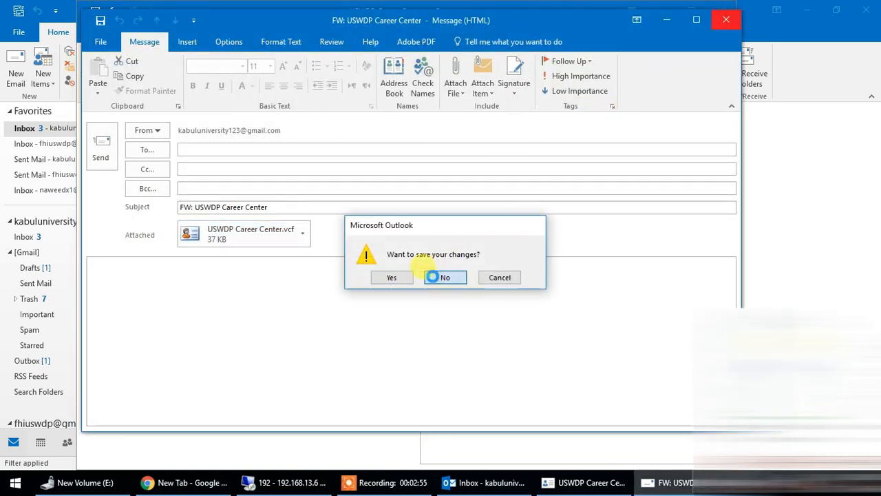
{"action": "left_click", "coordinate": [440, 277]}
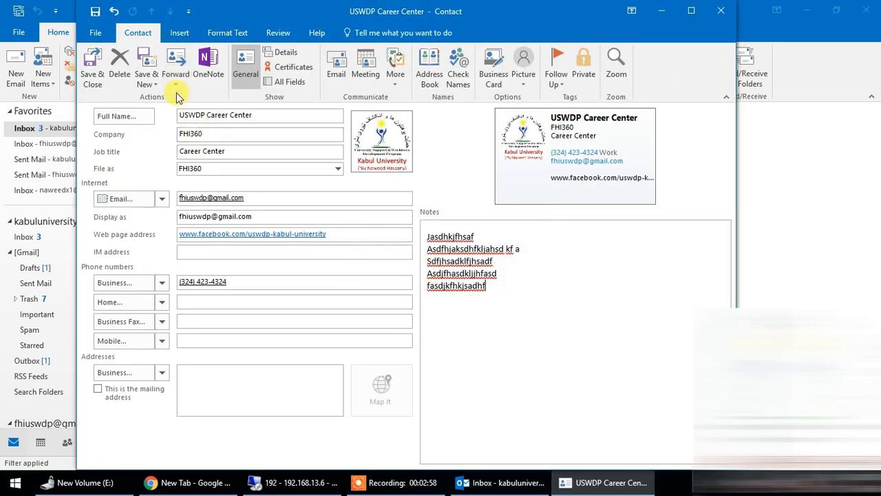
Step: Forward the contact as an Outlook Contact and enter the recipient's e-mail address in the new message
{"action": "left_click", "coordinate": [178, 77]}
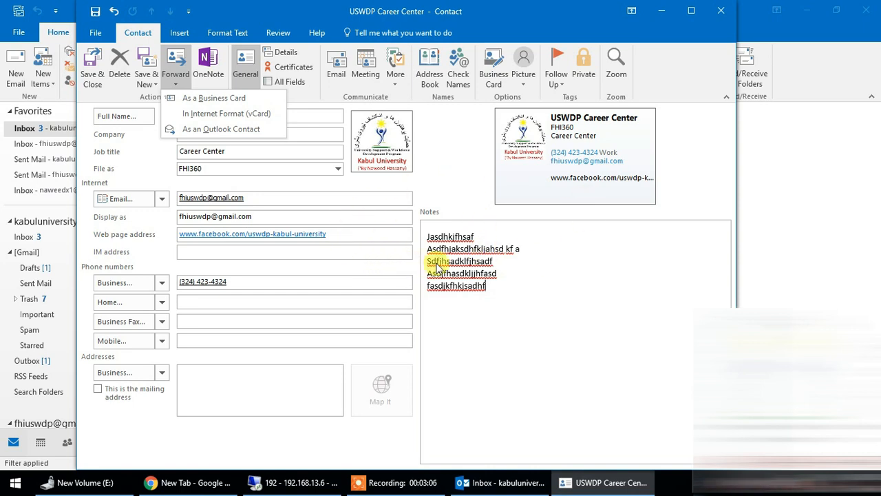
{"action": "left_click", "coordinate": [219, 129]}
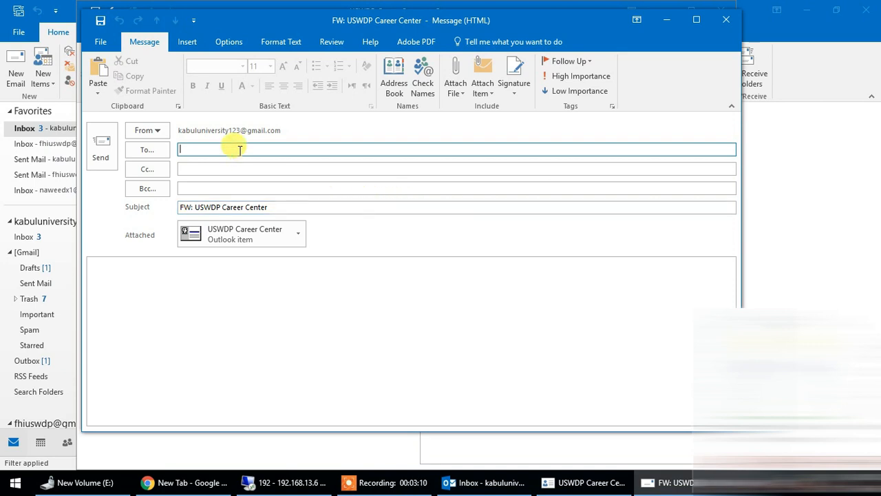
{"action": "key", "text": "Return"}
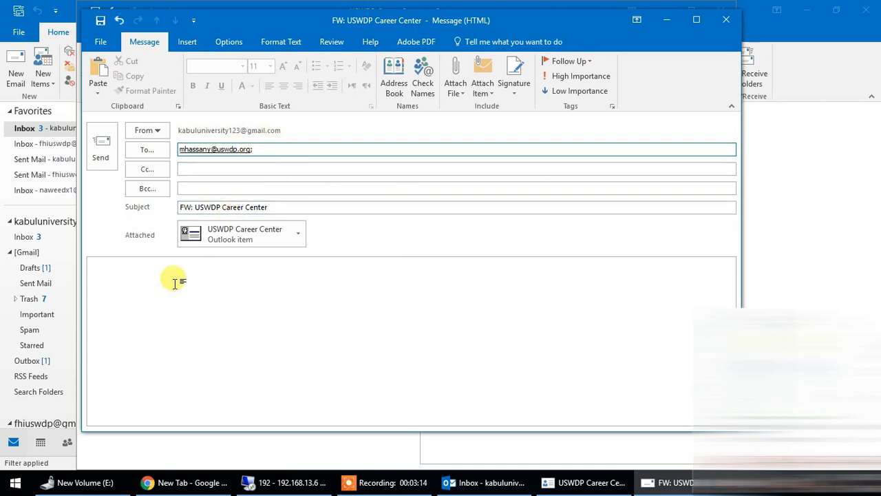
Step: Replace the message subject with "contact outlook" and send the message
{"action": "left_click", "coordinate": [232, 188]}
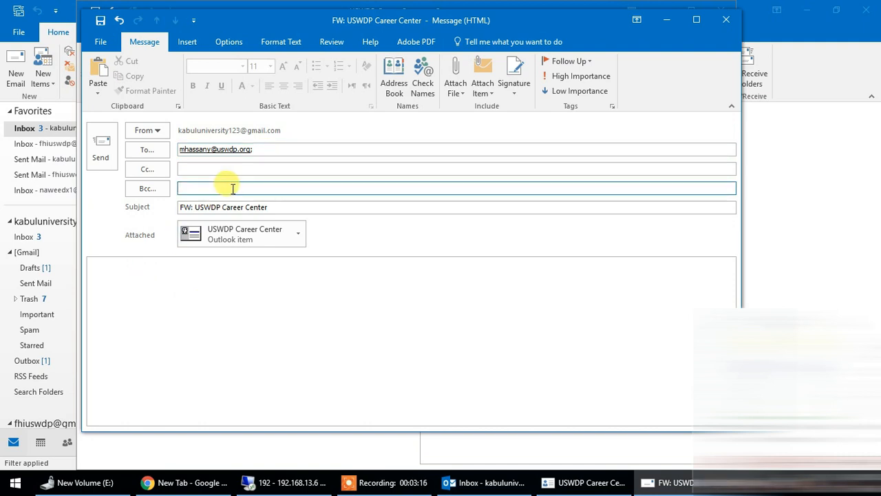
{"action": "left_click_drag", "start_coordinate": [289, 206], "coordinate": [172, 206]}
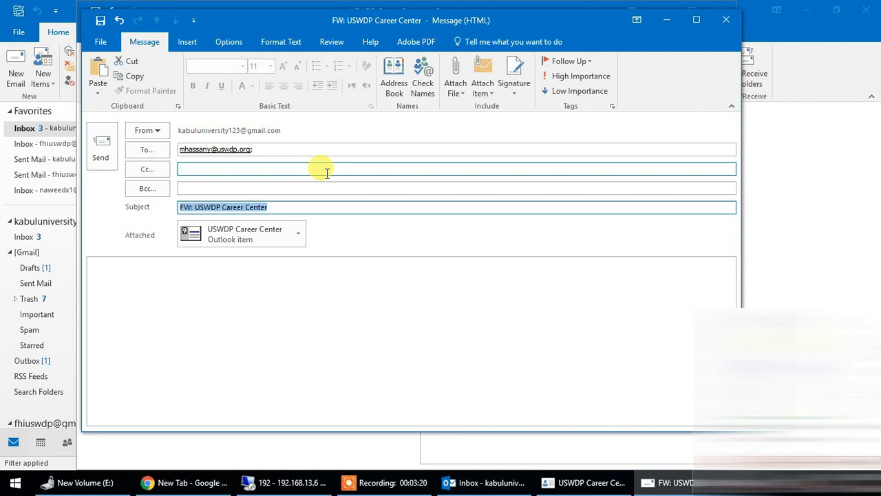
{"action": "type", "text": "con"}
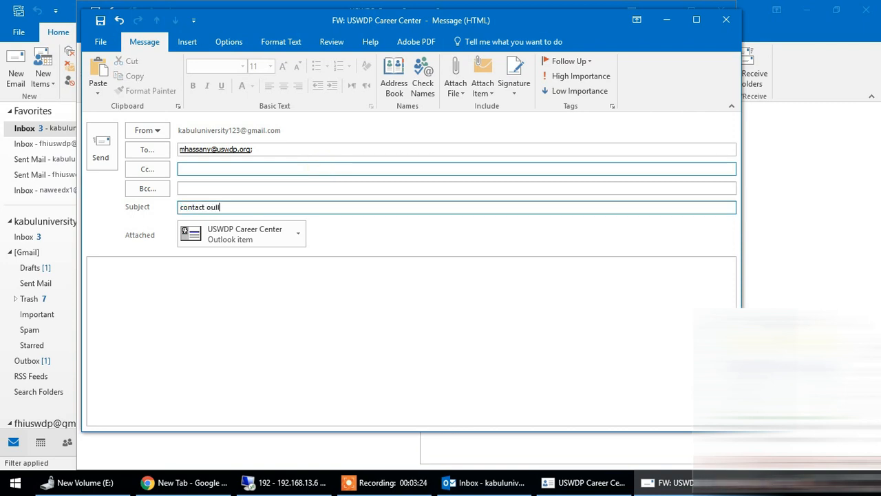
{"action": "type", "text": "tact outlook"}
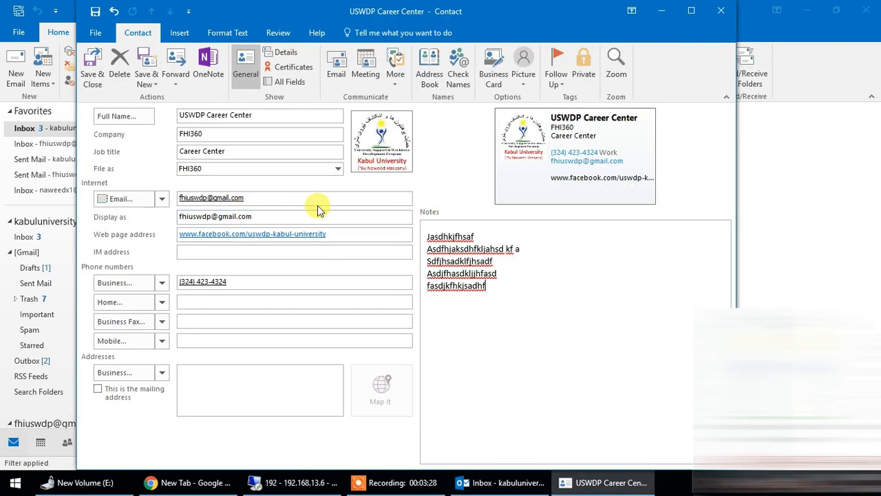
Step: Switch to the Remote Desktop session, go to its mailbox, and send and receive all folders
{"action": "left_click", "coordinate": [301, 486]}
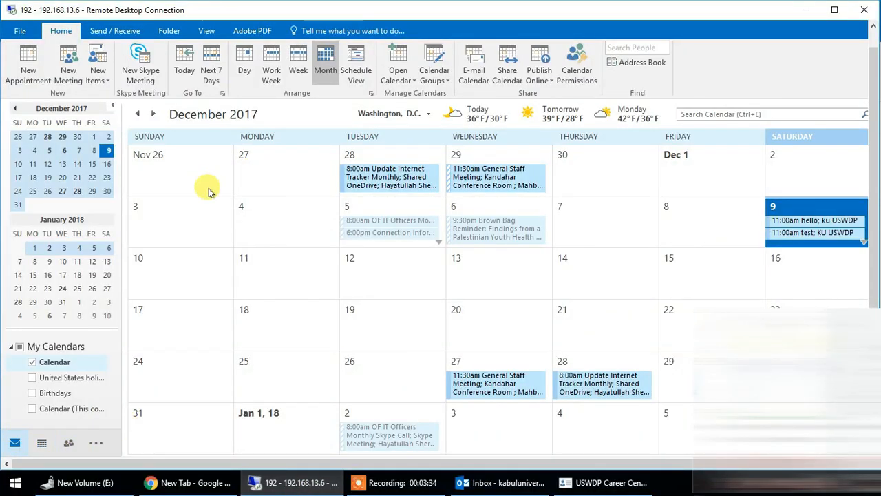
{"action": "key", "text": "ctrl+1"}
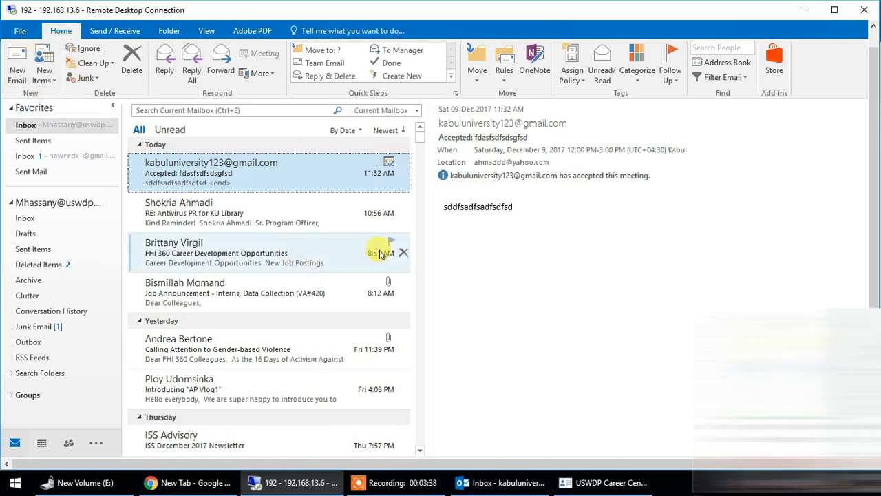
{"action": "left_click", "coordinate": [114, 31]}
{"action": "left_click", "coordinate": [26, 61]}
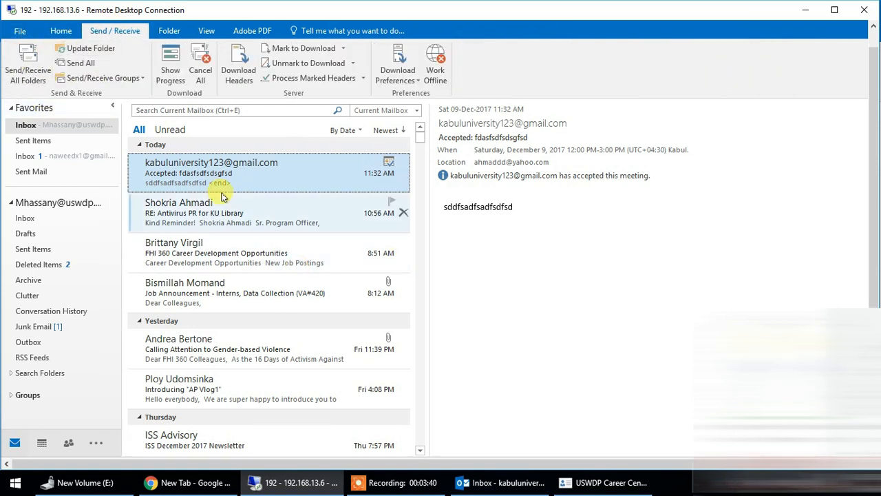
Step: Open the USWDP Career Center contact attached to the received "contact outlook" message and save it to the contacts
{"action": "left_click", "coordinate": [243, 174]}
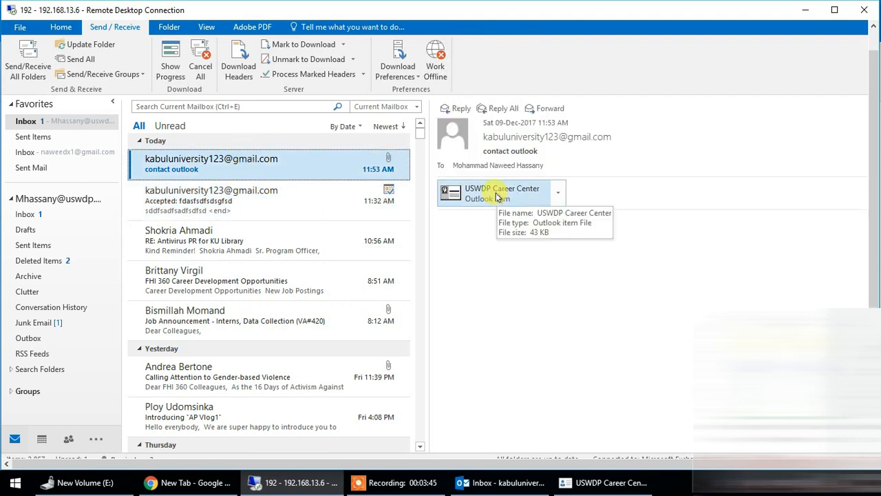
{"action": "double_click", "coordinate": [498, 197]}
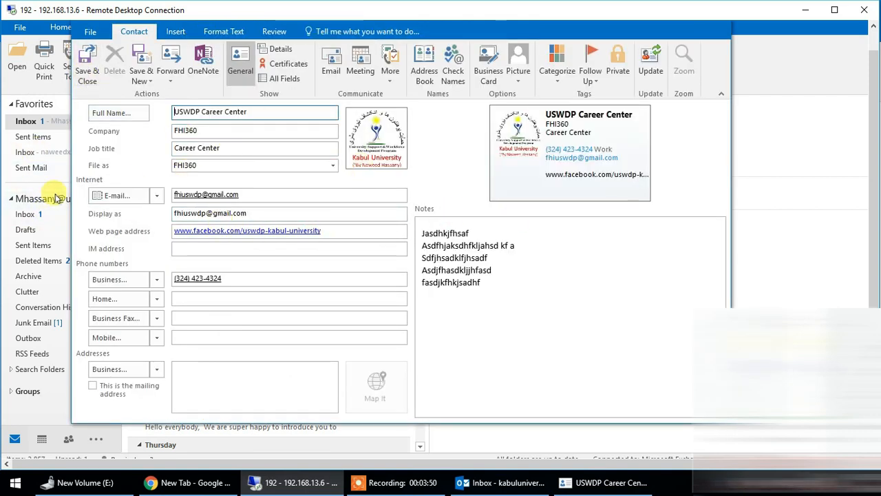
{"action": "left_click", "coordinate": [90, 65]}
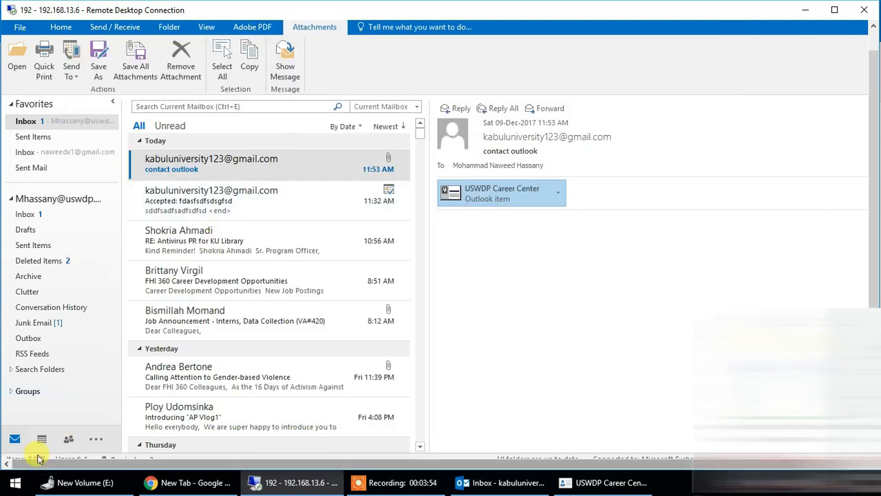
Step: Examine the saved USWDP Career Center entry and its details in the contacts list
{"action": "left_click", "coordinate": [67, 441]}
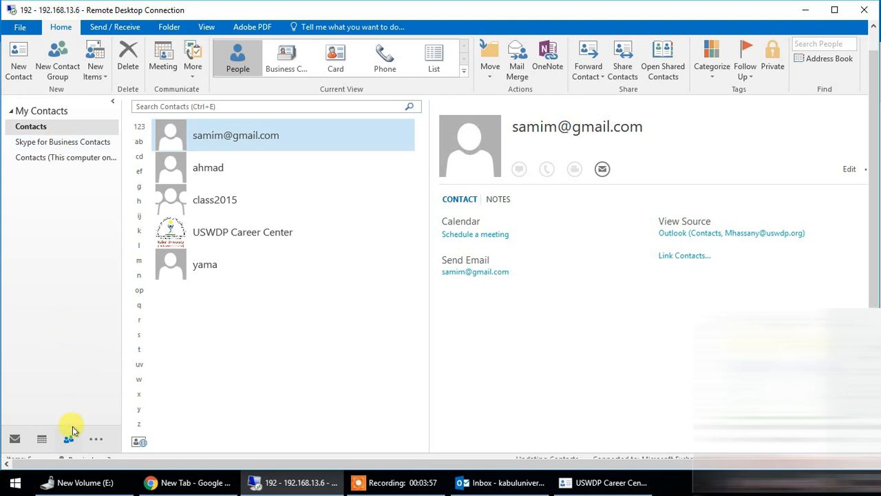
{"action": "left_click", "coordinate": [250, 233]}
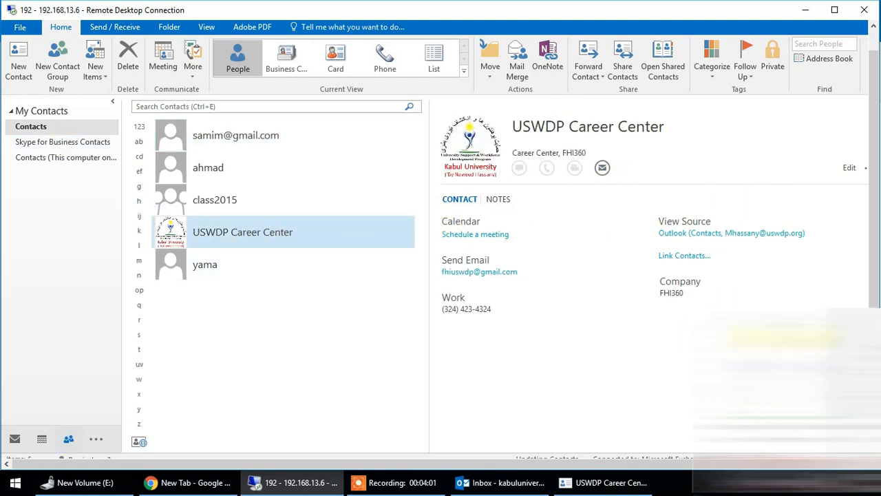
{"action": "mouse_move", "coordinate": [875, 275]}
{"action": "left_mouse_down"}
{"action": "mouse_move", "coordinate": [877, 284]}
{"action": "mouse_move", "coordinate": [877, 261]}
{"action": "left_mouse_up"}
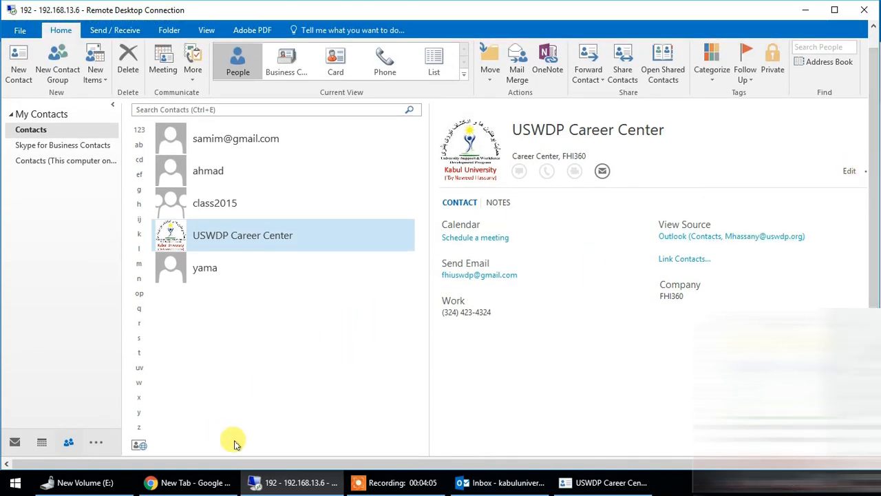
{"action": "left_click_drag", "start_coordinate": [314, 467], "coordinate": [321, 466]}
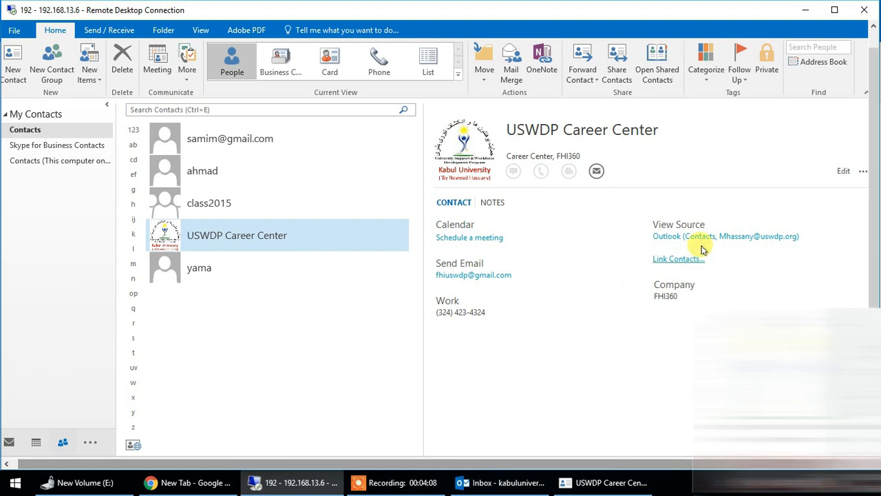
{"action": "left_click", "coordinate": [864, 171]}
{"action": "left_click", "coordinate": [623, 307]}
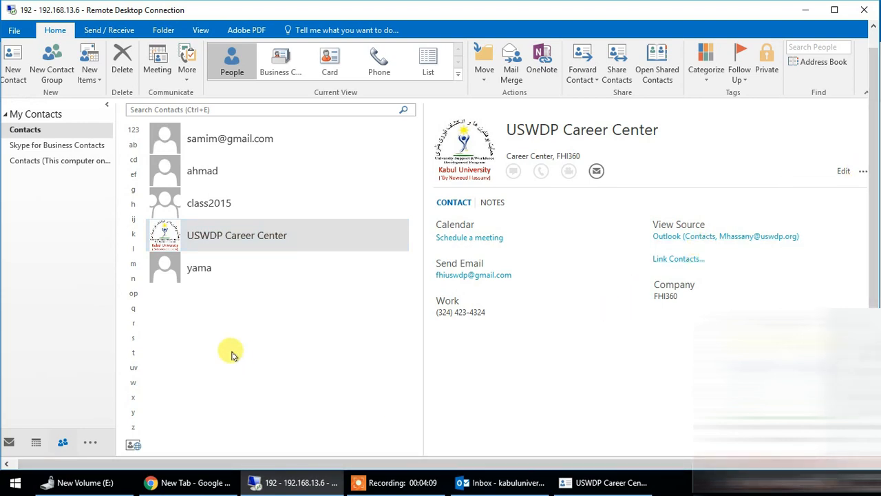
Step: Return to the inbox in the Remote Desktop session and open the USWDP Career Center contact attached to the "contact outlook" message
{"action": "left_click", "coordinate": [14, 442]}
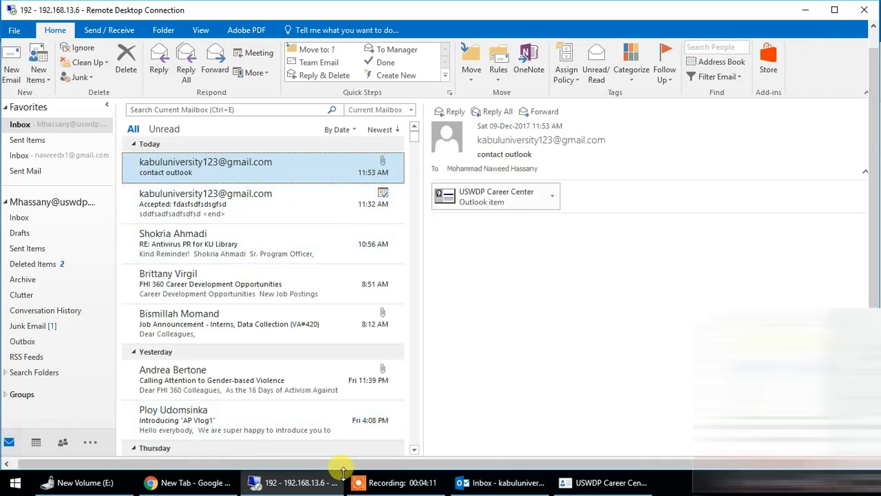
{"action": "left_click", "coordinate": [284, 483]}
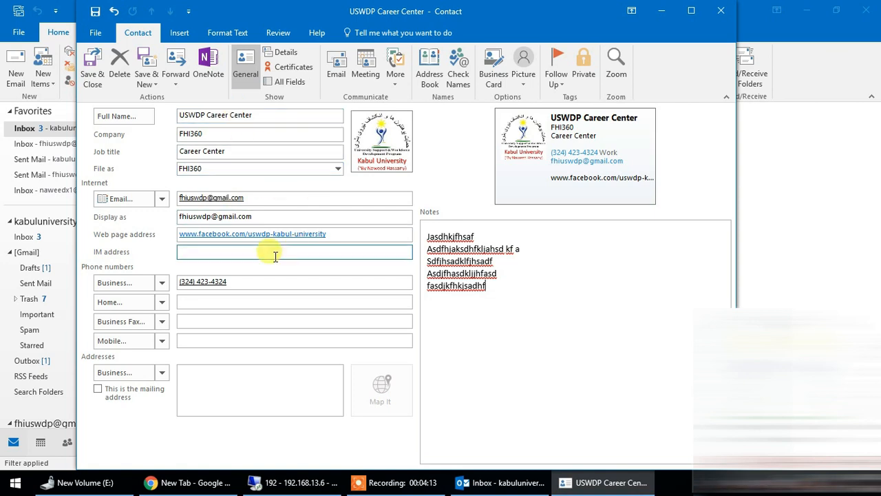
{"action": "left_click", "coordinate": [285, 481]}
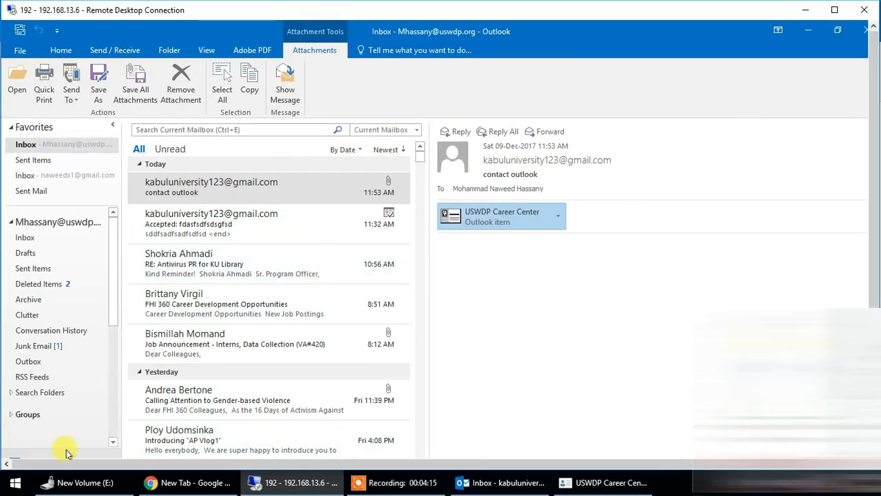
{"action": "double_click", "coordinate": [484, 219]}
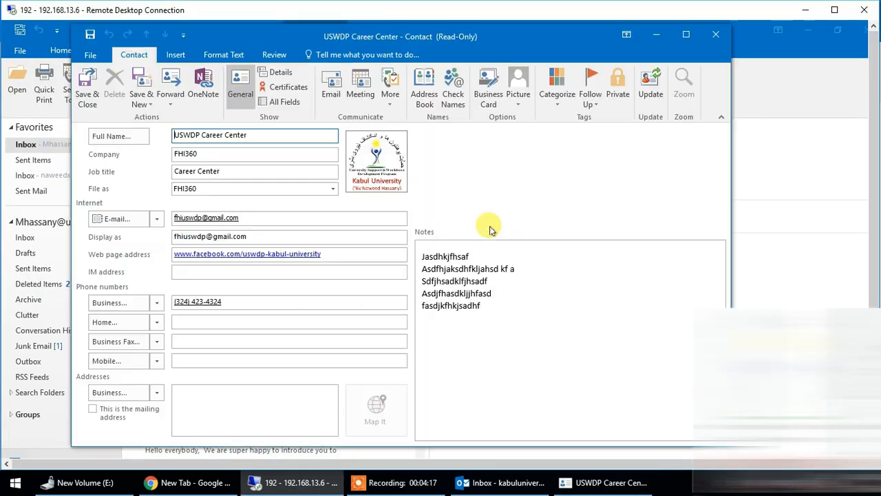
Step: Send the contact's notes to OneNote in New Section 1 of the aaaa notebook and close OneNote
{"action": "left_click", "coordinate": [203, 84]}
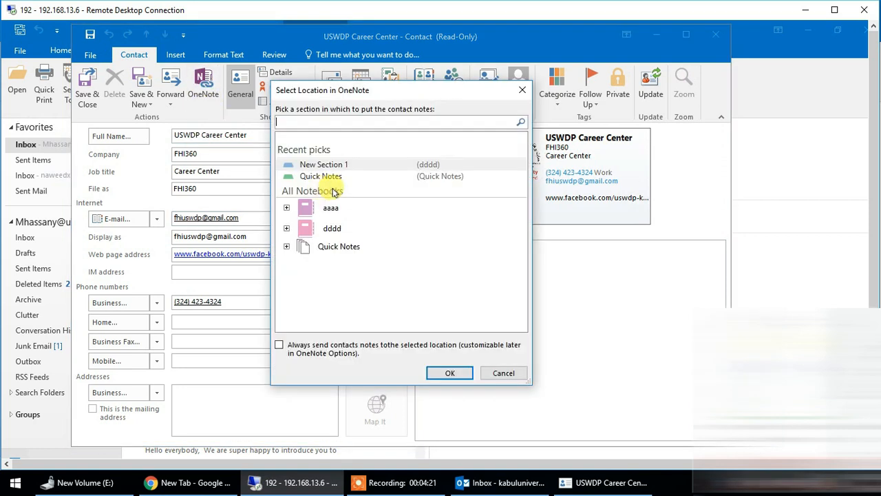
{"action": "left_click", "coordinate": [286, 207]}
{"action": "left_click", "coordinate": [343, 225]}
{"action": "left_click", "coordinate": [434, 374]}
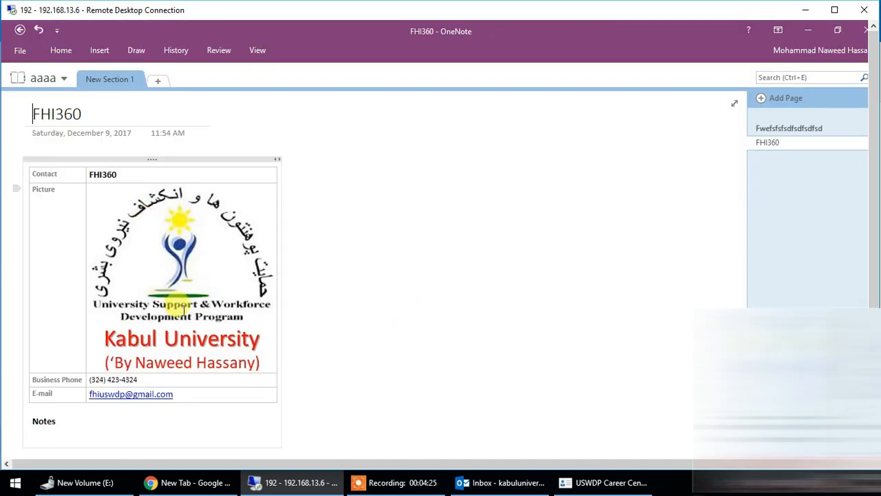
{"action": "left_click", "coordinate": [861, 29]}
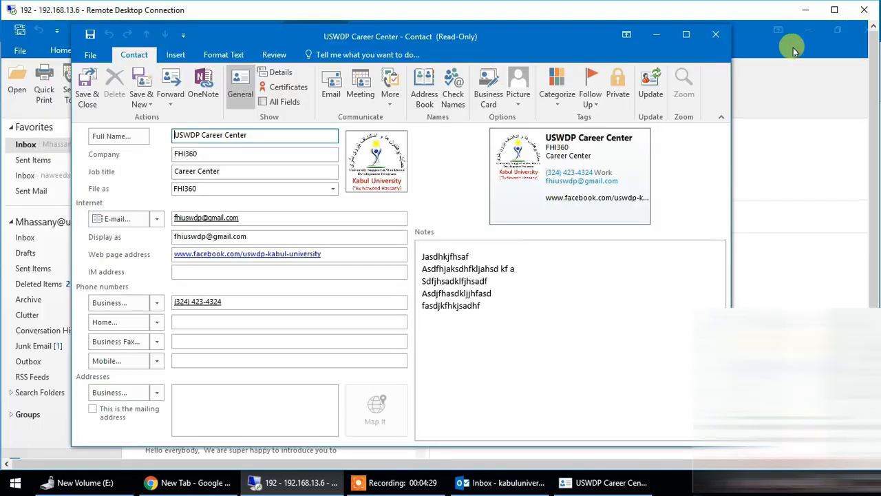
Step: Examine the contact's Details fields, including Department, Office, Profession, Nickname, Manager's name and Assistant's name
{"action": "left_click_drag", "start_coordinate": [873, 129], "coordinate": [875, 147]}
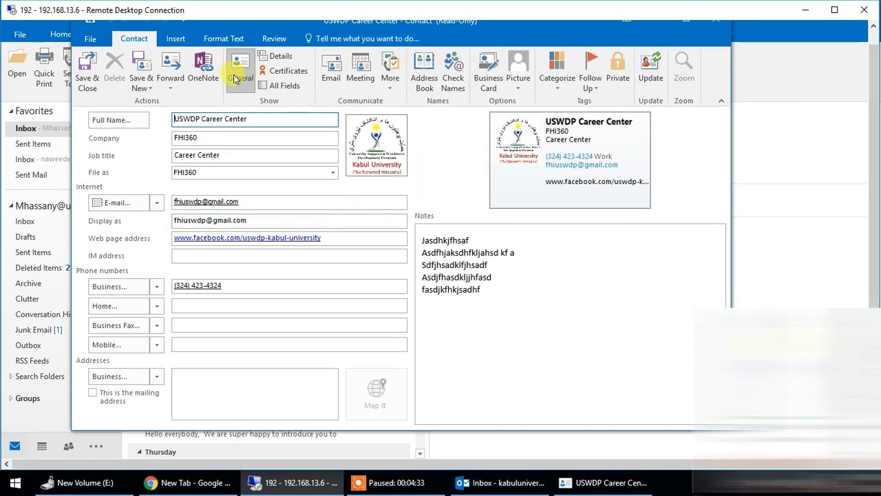
{"action": "left_click", "coordinate": [281, 56]}
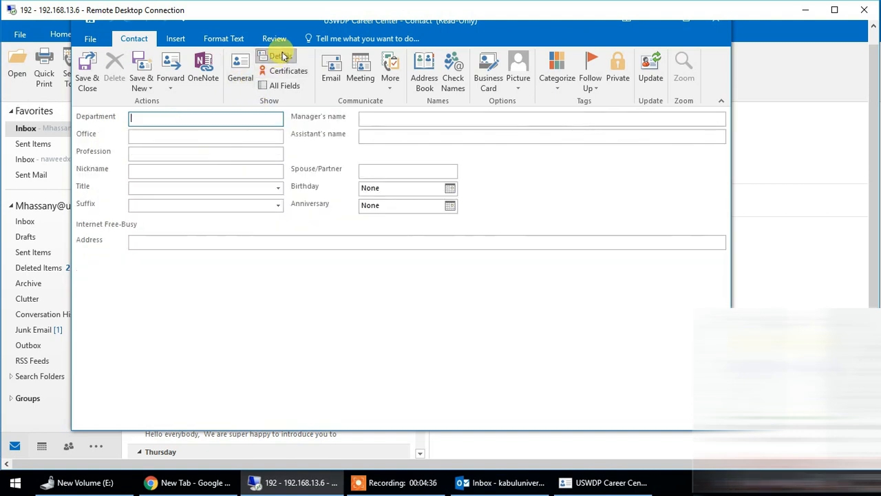
{"action": "left_click", "coordinate": [221, 133]}
{"action": "left_click", "coordinate": [213, 150]}
{"action": "left_click", "coordinate": [215, 172]}
{"action": "left_click", "coordinate": [393, 118]}
{"action": "left_click", "coordinate": [394, 135]}
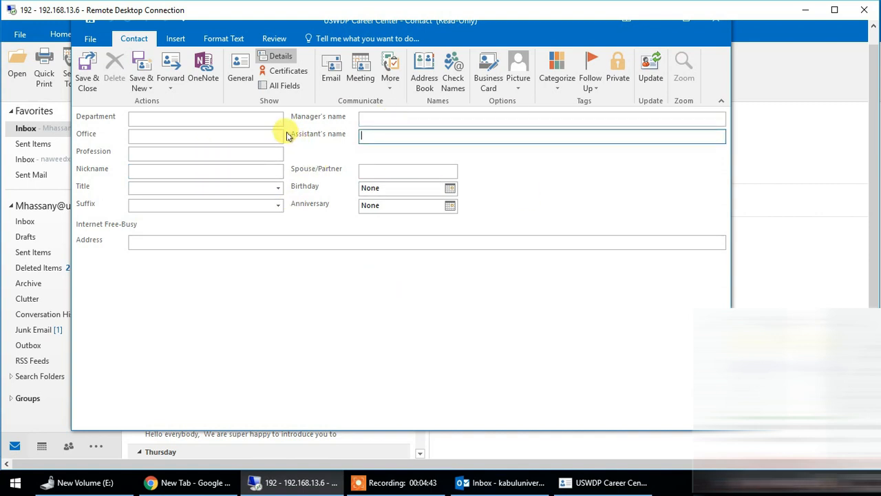
Step: Show all fields of the contact and examine the All Mail fields list
{"action": "left_click", "coordinate": [280, 86]}
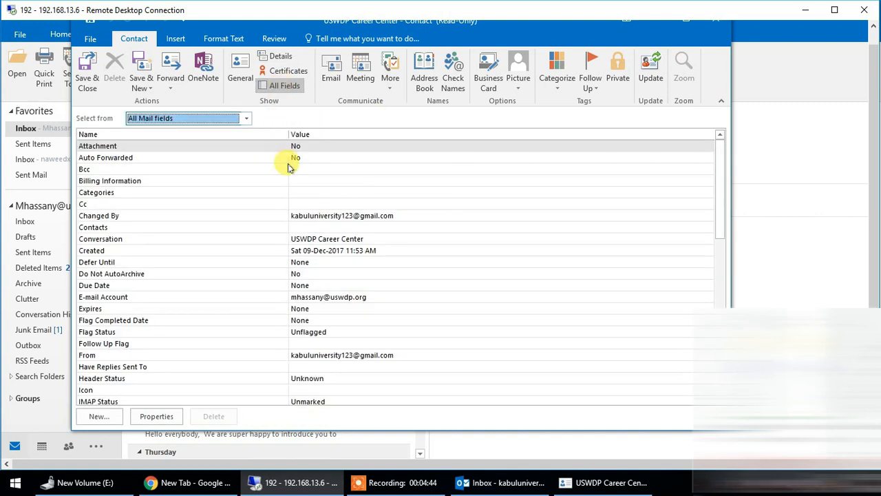
{"action": "left_click", "coordinate": [224, 121]}
{"action": "left_click", "coordinate": [193, 130]}
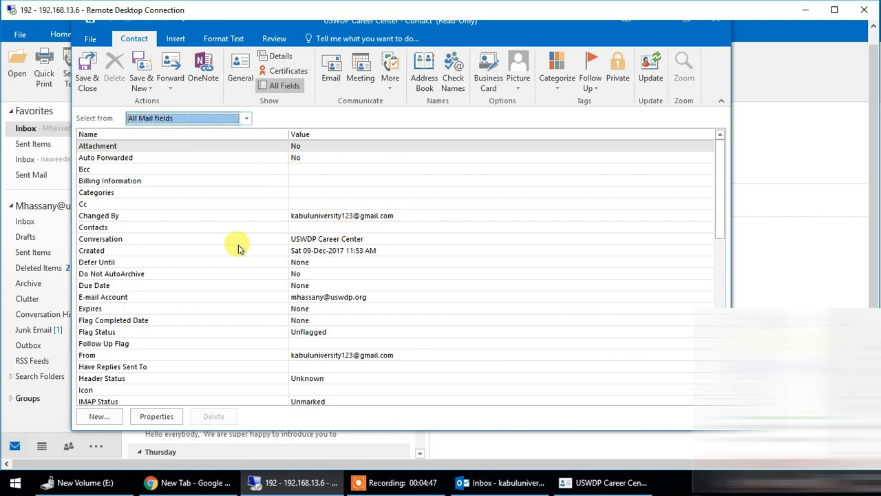
{"action": "scroll", "coordinate": [234, 206], "scroll_direction": "down", "scroll_amount": 1}
{"action": "left_click", "coordinate": [319, 169]}
{"action": "scroll", "coordinate": [289, 234], "scroll_direction": "down", "scroll_amount": 5}
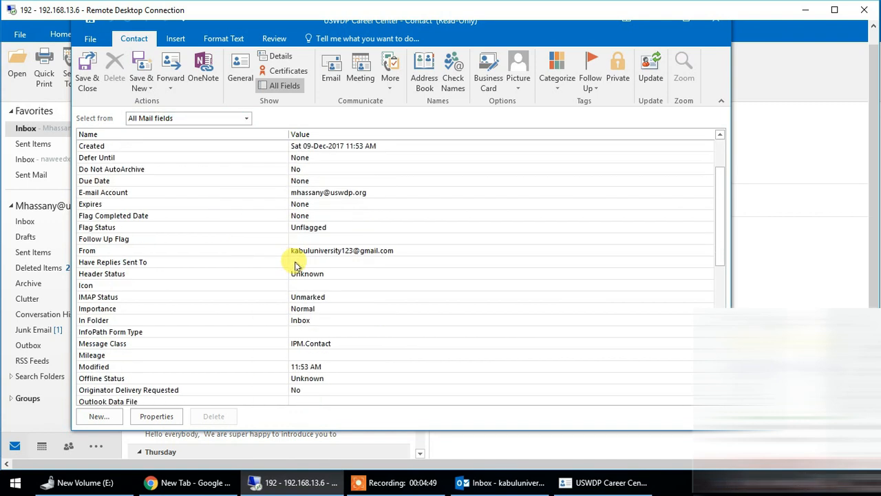
Step: Switch the field list to All Appointment fields and look through its entries
{"action": "left_click", "coordinate": [234, 117]}
{"action": "left_click", "coordinate": [210, 157]}
{"action": "scroll", "coordinate": [298, 219], "scroll_direction": "down", "scroll_amount": 5}
{"action": "scroll", "coordinate": [255, 207], "scroll_direction": "up", "scroll_amount": 6}
{"action": "scroll", "coordinate": [262, 213], "scroll_direction": "down", "scroll_amount": 5}
{"action": "scroll", "coordinate": [267, 206], "scroll_direction": "up", "scroll_amount": 10}
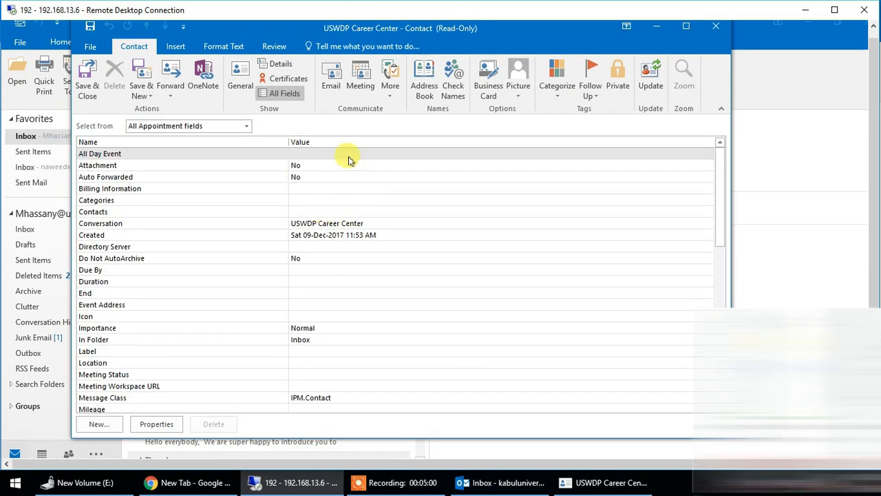
Step: Start a new e-mail addressed to the contact and close it without saving
{"action": "left_click", "coordinate": [330, 76]}
{"action": "left_click", "coordinate": [250, 146]}
{"action": "key", "text": "ctrl+a"}
{"action": "left_click", "coordinate": [829, 24]}
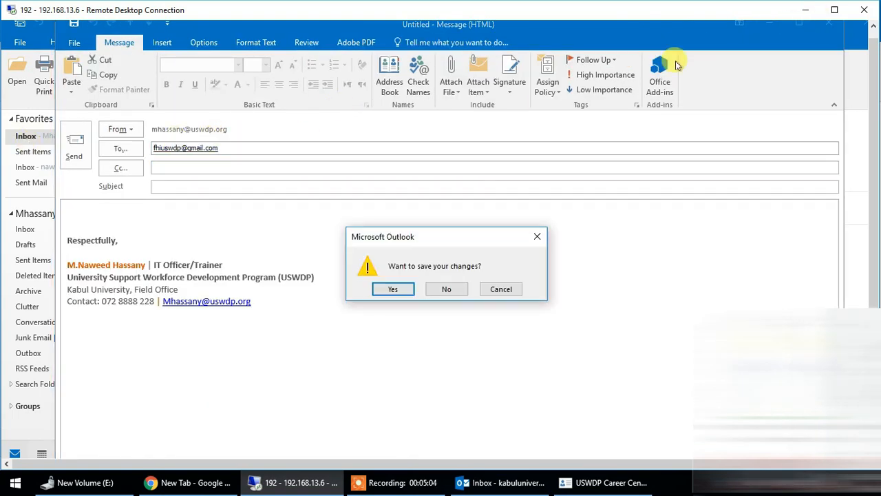
{"action": "left_click", "coordinate": [442, 289]}
Step: Start a meeting request addressed to the contact and discard it
{"action": "left_click", "coordinate": [360, 77]}
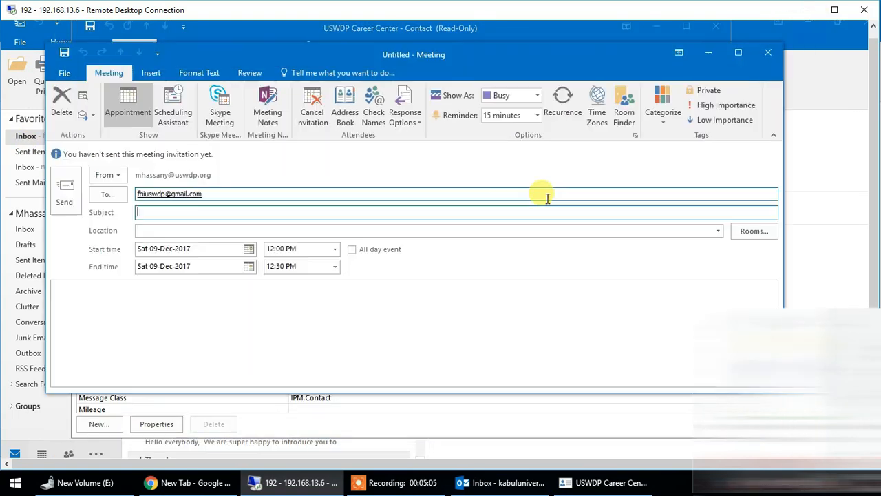
{"action": "left_click", "coordinate": [763, 52]}
{"action": "left_click", "coordinate": [397, 268]}
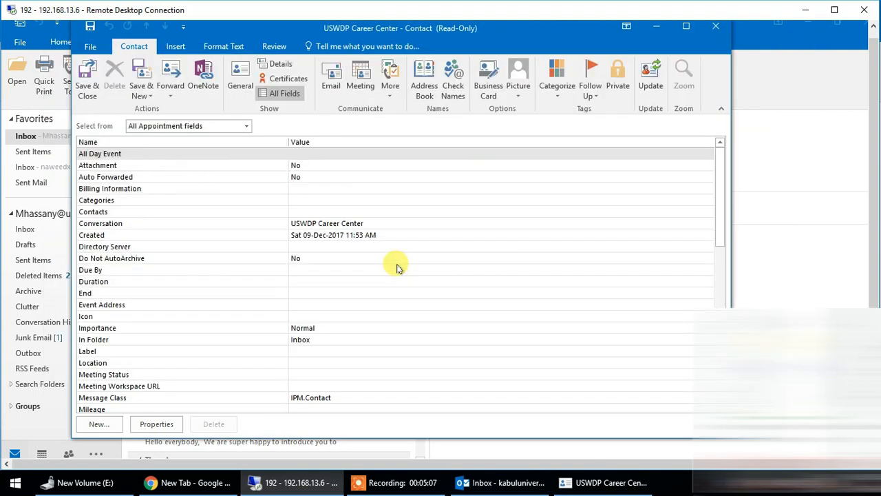
Step: Check the contact's call options and go to the web page address in the local USWDP Career Center contact window
{"action": "left_click", "coordinate": [388, 88]}
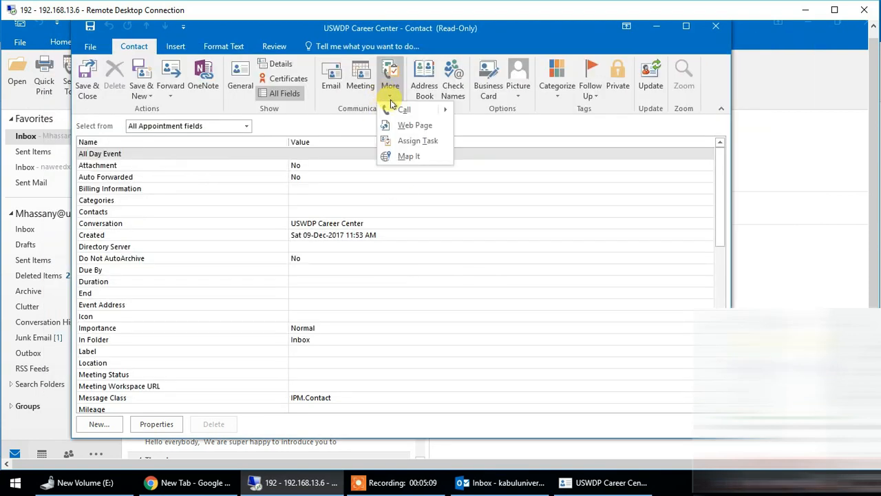
{"action": "mouse_move", "coordinate": [442, 112]}
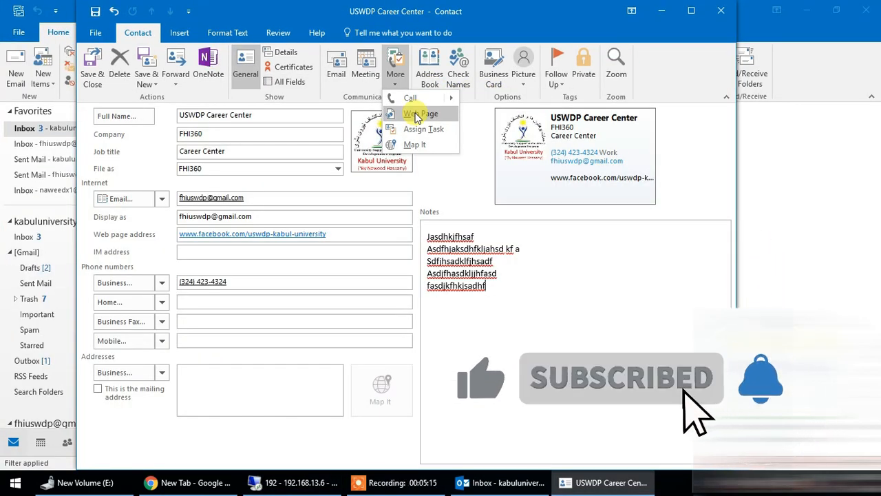
{"action": "left_click", "coordinate": [418, 116]}
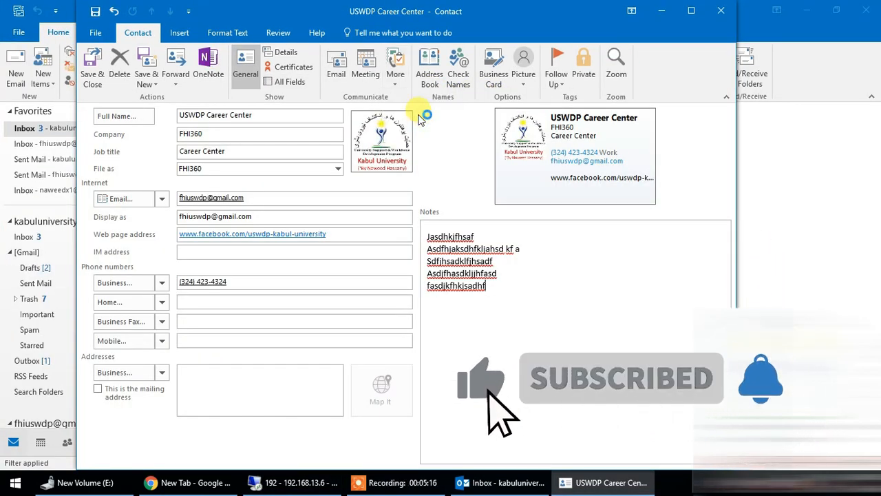
{"action": "left_click", "coordinate": [427, 21]}
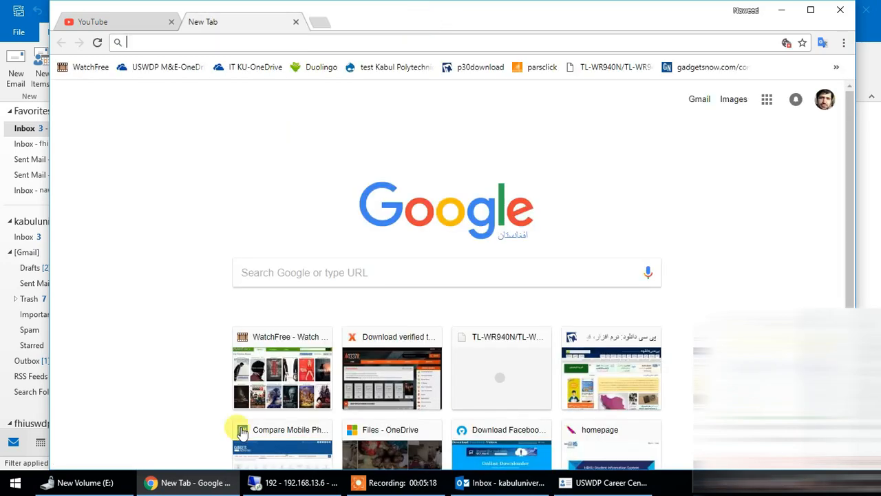
{"action": "left_click", "coordinate": [189, 482]}
{"action": "double_click", "coordinate": [250, 233]}
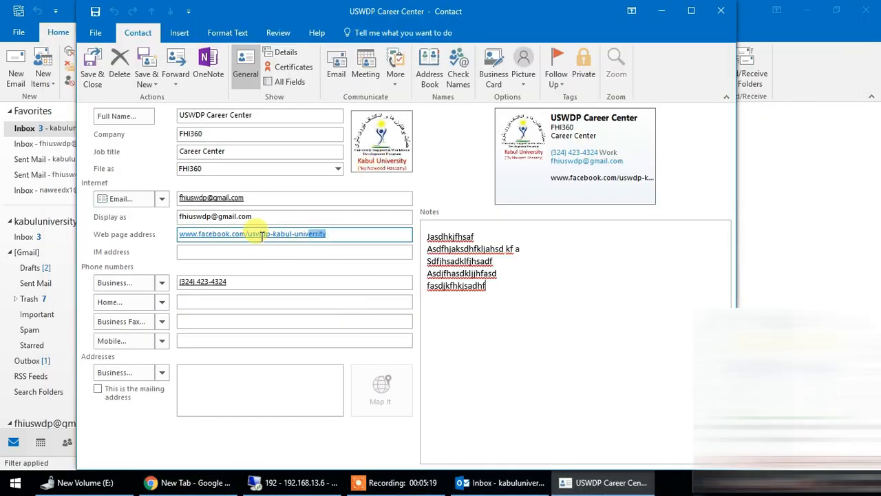
Step: Start assigning a task to the contact and close the task without saving
{"action": "left_click", "coordinate": [398, 78]}
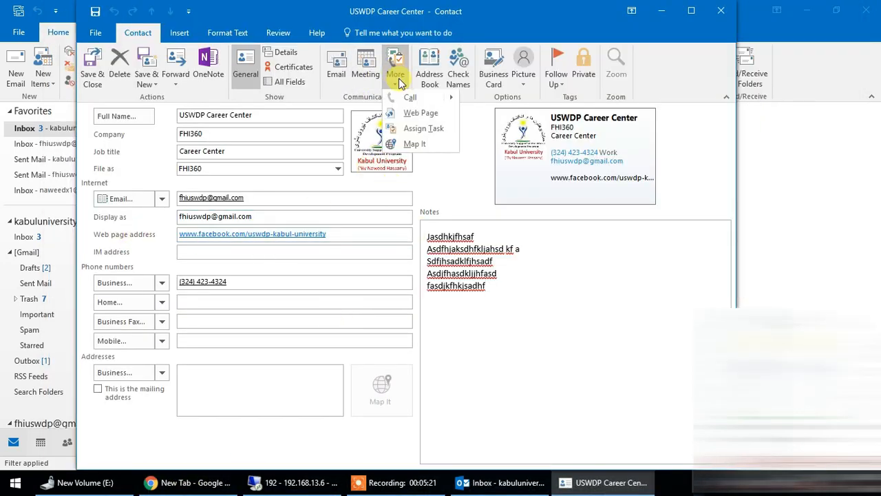
{"action": "left_click", "coordinate": [423, 128]}
{"action": "left_click_drag", "start_coordinate": [434, 58], "coordinate": [462, 31]}
{"action": "left_click", "coordinate": [739, 31]}
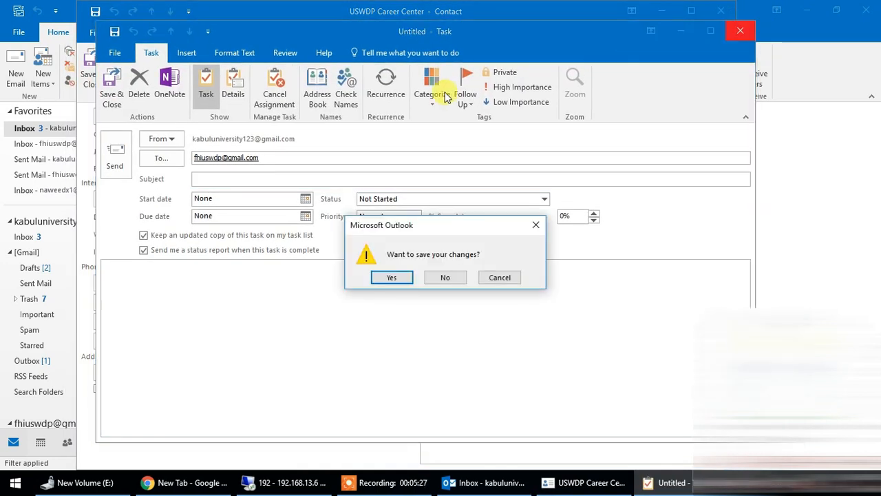
{"action": "left_click", "coordinate": [447, 276]}
Step: Open the web page stored for the contact through its communication options
{"action": "left_click", "coordinate": [392, 82]}
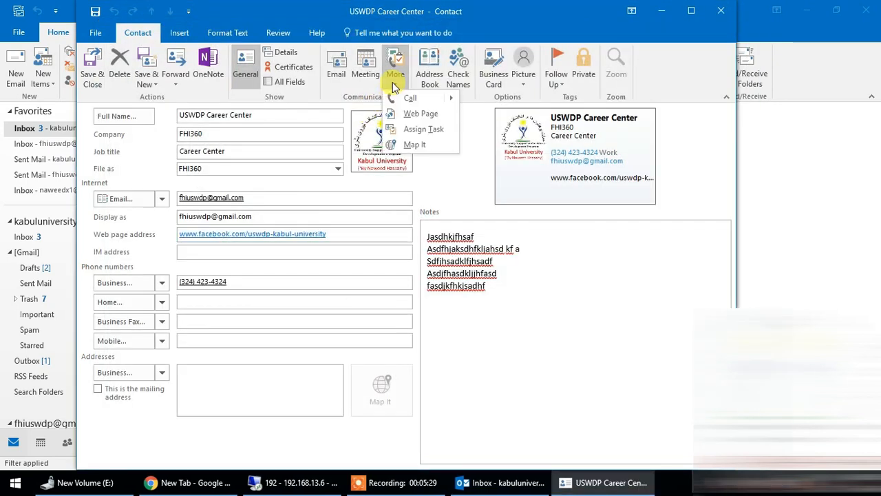
{"action": "left_click", "coordinate": [432, 113]}
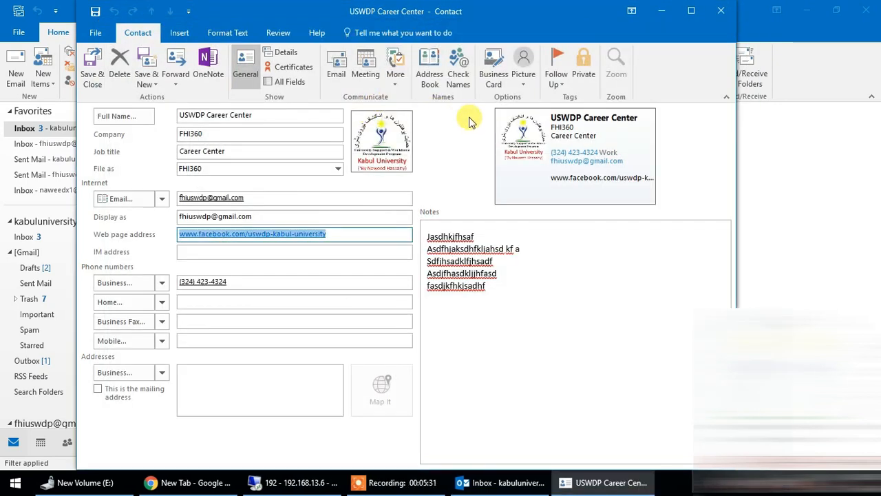
Step: Open the contact's business card for editing and set its layout to Image Right
{"action": "left_click", "coordinate": [495, 67]}
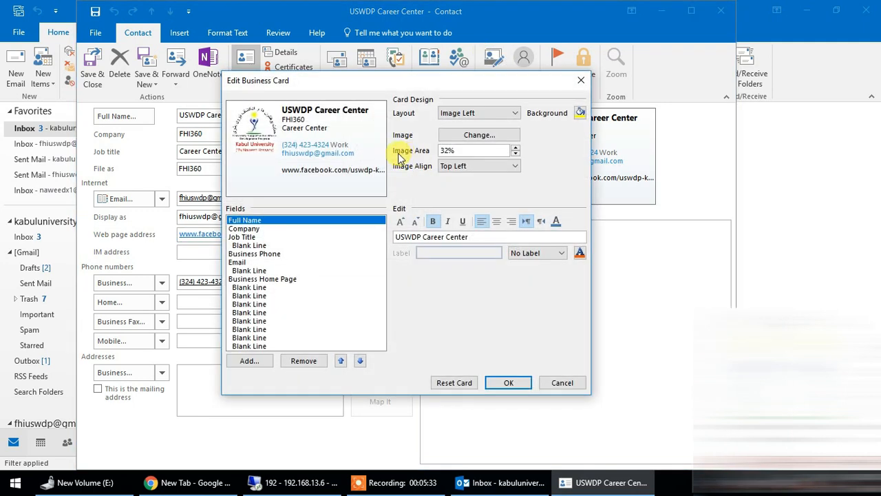
{"action": "left_click_drag", "start_coordinate": [384, 79], "coordinate": [366, 64]}
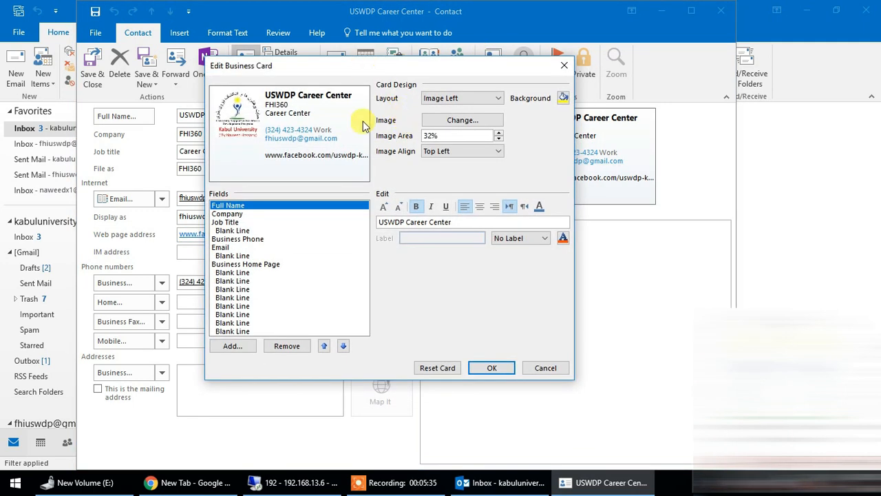
{"action": "left_click", "coordinate": [469, 102]}
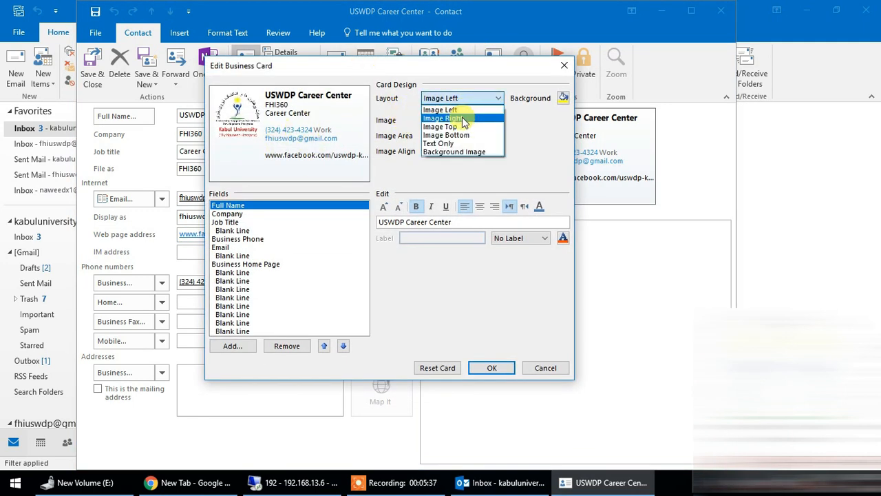
{"action": "left_click", "coordinate": [455, 118]}
Step: Try the Image Bottom, Image Top and Image Left layouts on the business card and return to Image Right
{"action": "left_click", "coordinate": [469, 101]}
{"action": "left_click", "coordinate": [446, 134]}
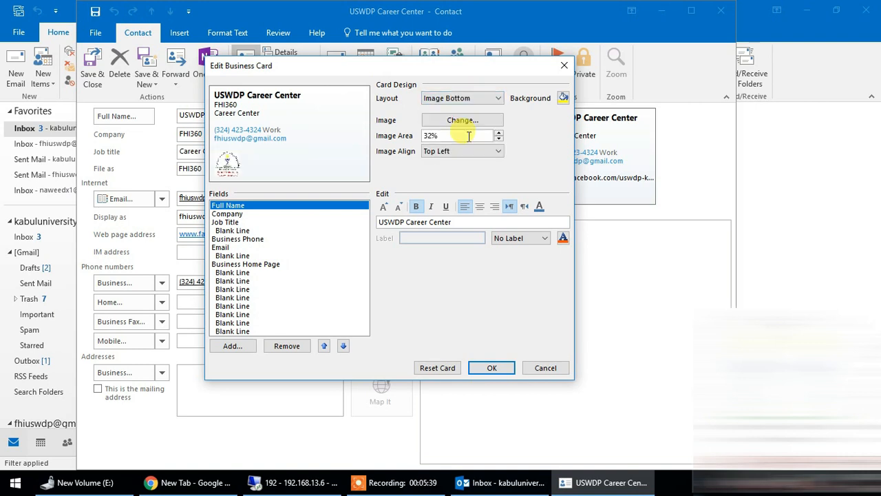
{"action": "left_click", "coordinate": [482, 98]}
{"action": "left_click", "coordinate": [463, 127]}
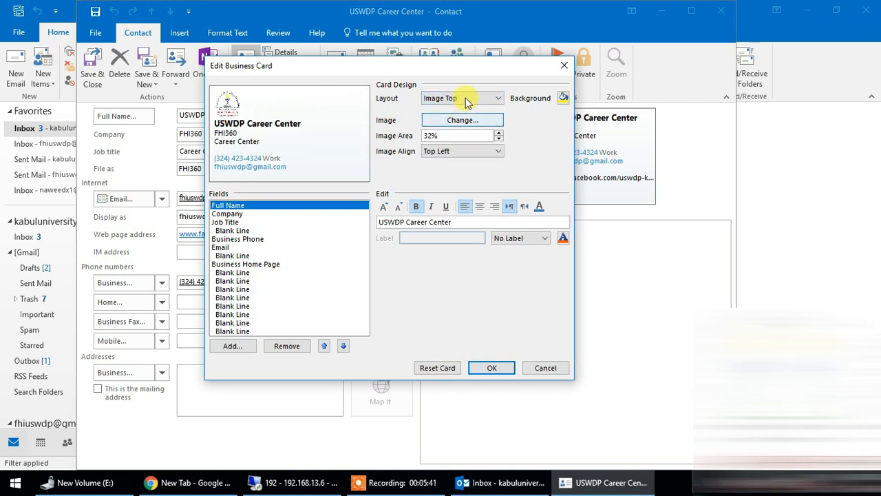
{"action": "left_click", "coordinate": [466, 104]}
{"action": "left_click", "coordinate": [465, 111]}
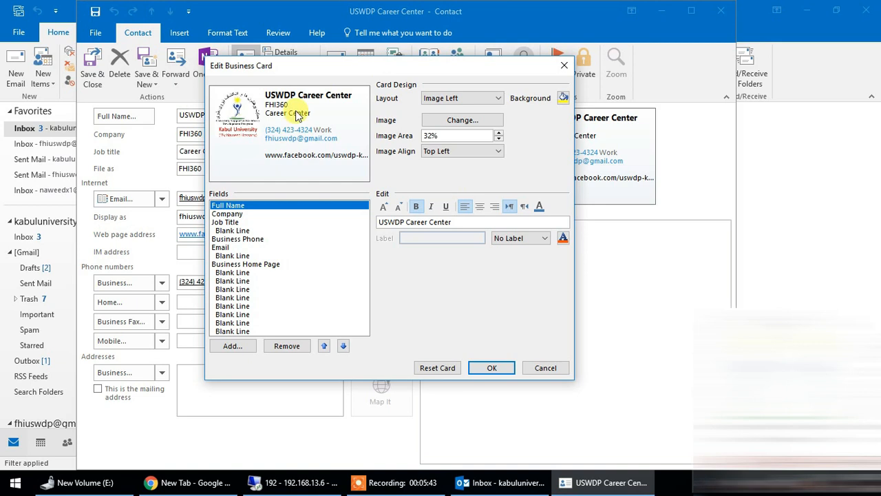
{"action": "left_click", "coordinate": [460, 98]}
{"action": "left_click", "coordinate": [458, 118]}
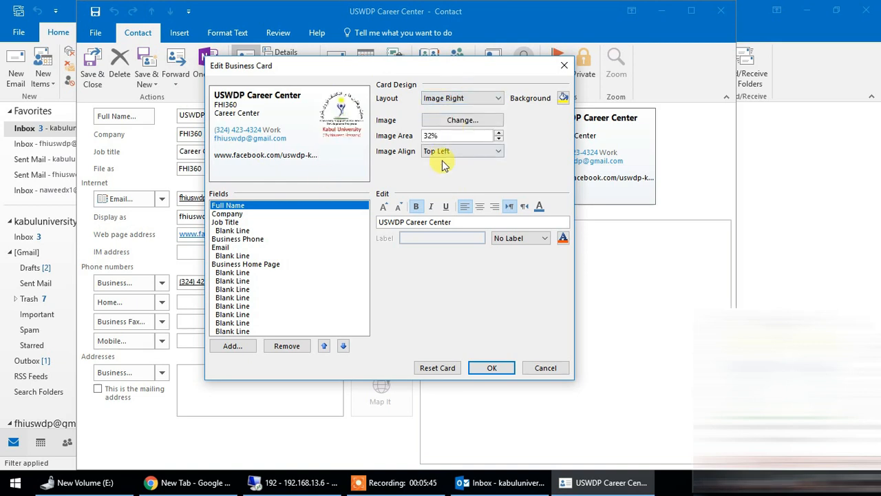
Step: Open the image selection for the business card and dismiss it without choosing a new picture
{"action": "left_click", "coordinate": [475, 122]}
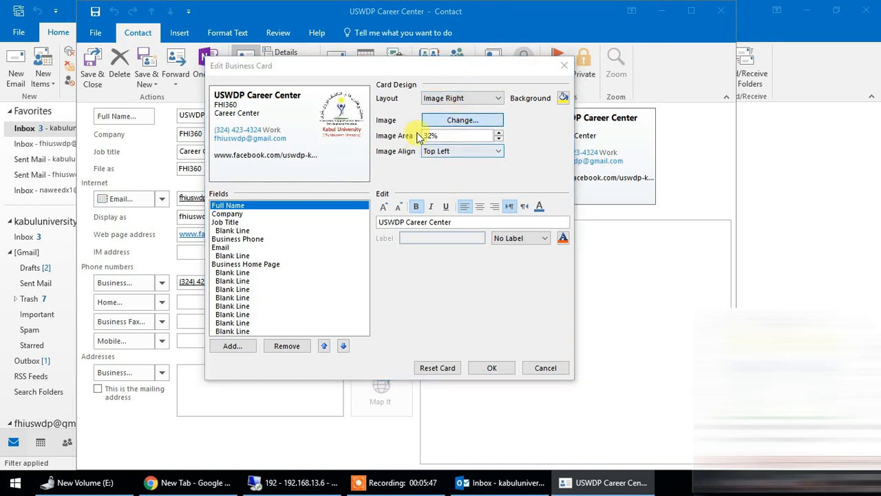
{"action": "left_click", "coordinate": [598, 363]}
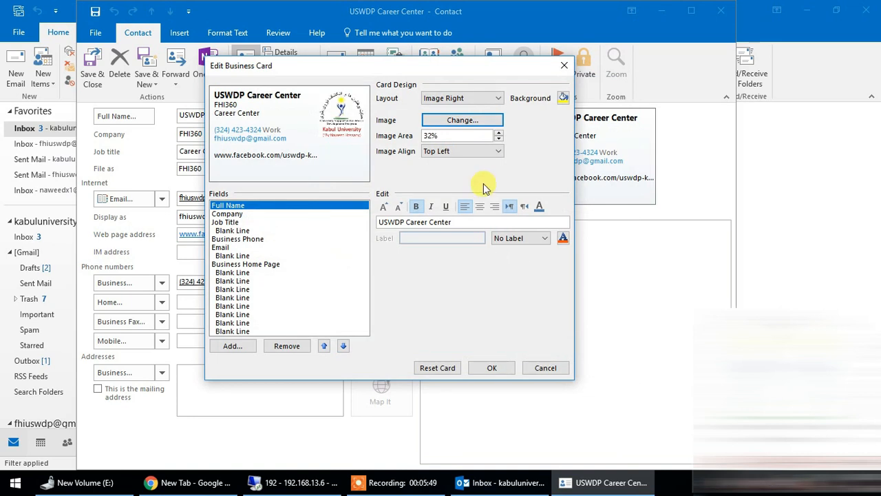
Step: Try different image area sizes on the business card, reducing the picture to 27%
{"action": "left_click", "coordinate": [499, 139]}
{"action": "left_click", "coordinate": [498, 139]}
{"action": "left_click", "coordinate": [500, 135]}
{"action": "left_click", "coordinate": [499, 135]}
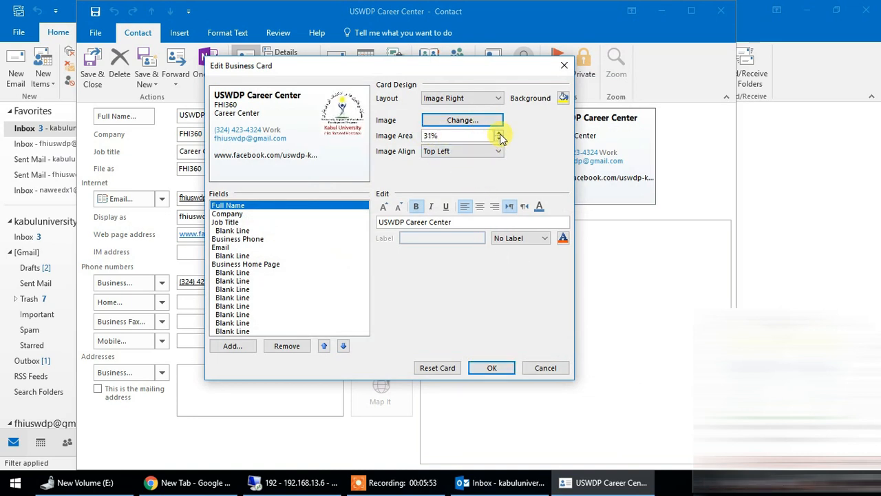
{"action": "left_click", "coordinate": [499, 139]}
{"action": "left_click", "coordinate": [499, 139]}
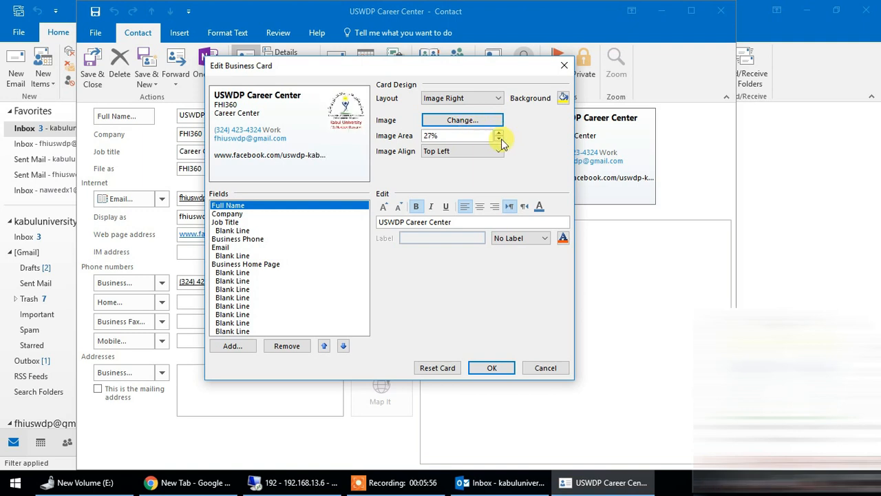
Step: Try the Top Center, Center and Bottom Left image alignments on the business card, leaving it at Bottom Left
{"action": "left_click", "coordinate": [465, 150]}
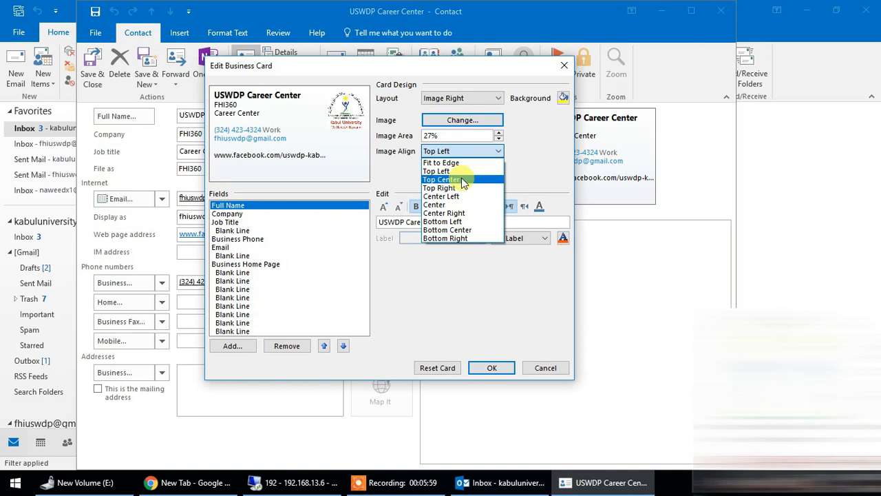
{"action": "left_click", "coordinate": [460, 181]}
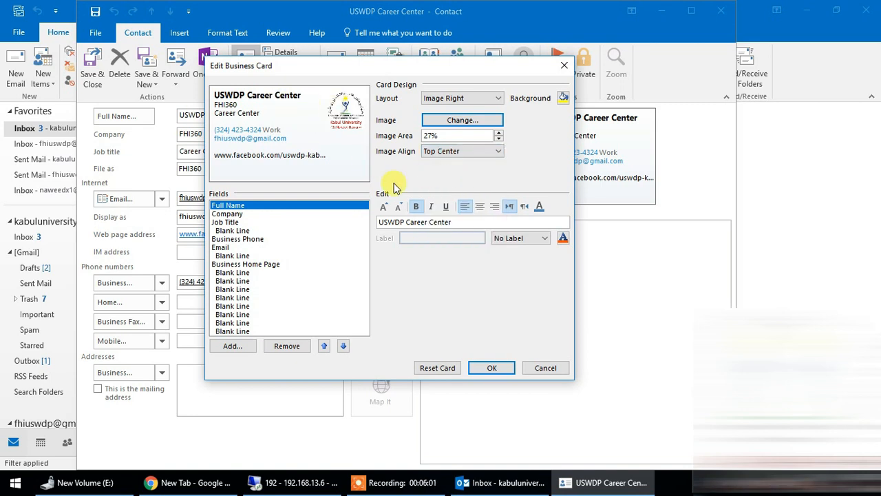
{"action": "left_click", "coordinate": [464, 151]}
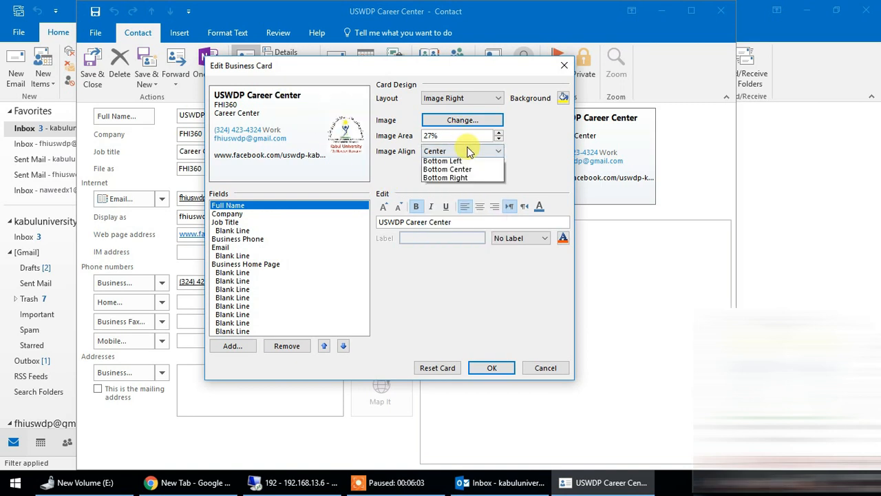
{"action": "left_click", "coordinate": [461, 201]}
{"action": "left_click", "coordinate": [465, 151]}
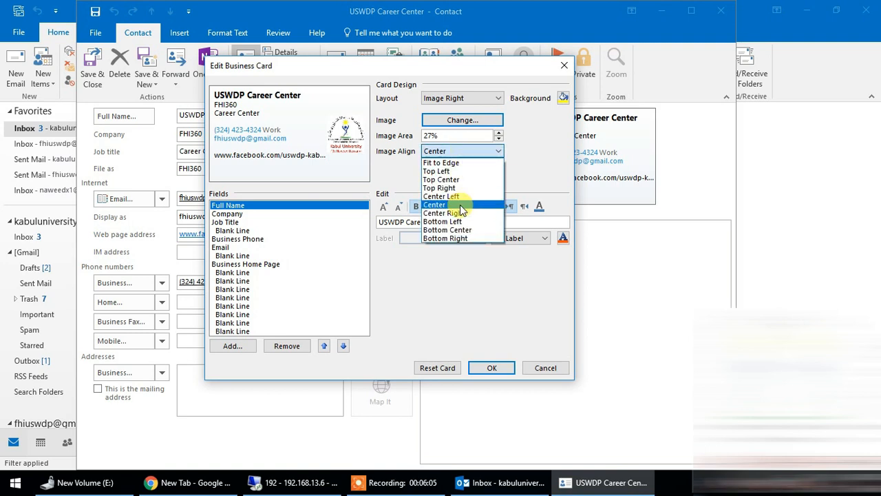
{"action": "left_click", "coordinate": [467, 222]}
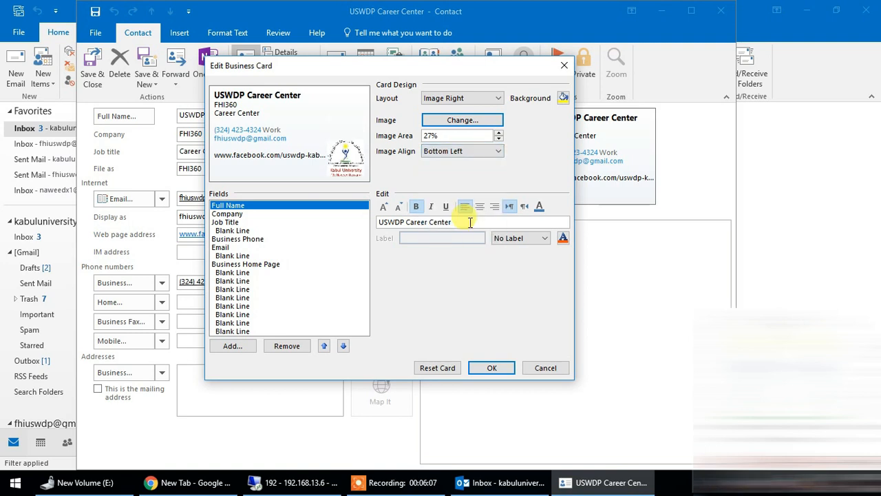
{"action": "left_click", "coordinate": [475, 153]}
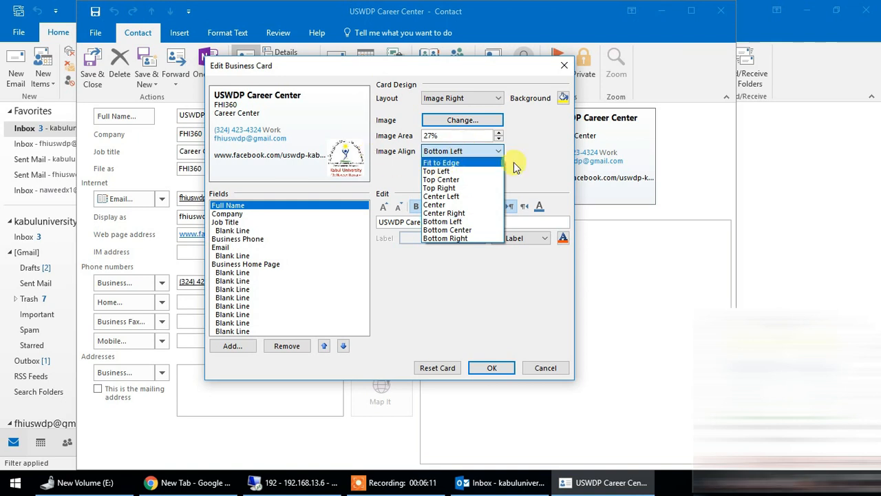
{"action": "left_click", "coordinate": [540, 171]}
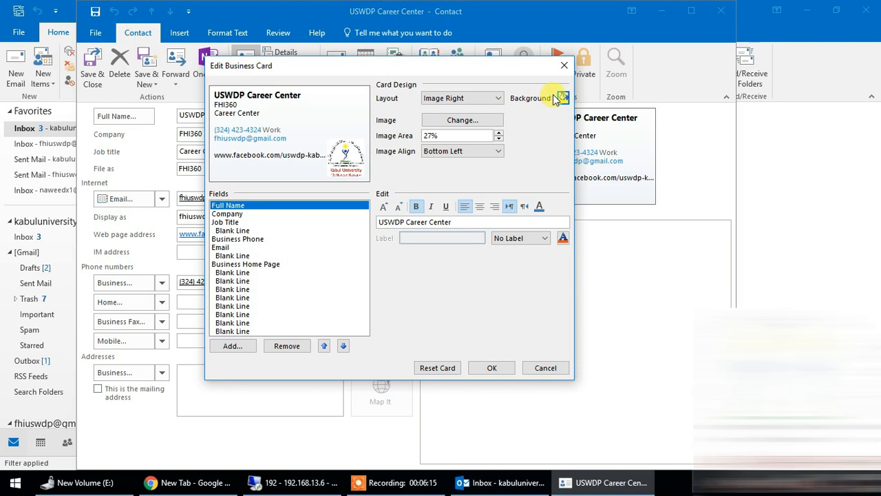
Step: Set the business card's background to bright green from the basic colors
{"action": "left_click", "coordinate": [557, 99]}
{"action": "left_click", "coordinate": [273, 118]}
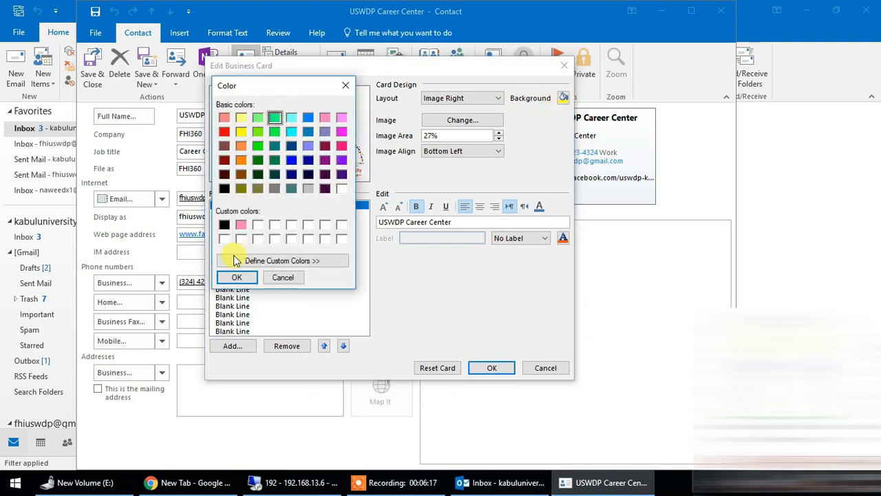
{"action": "left_click", "coordinate": [236, 277]}
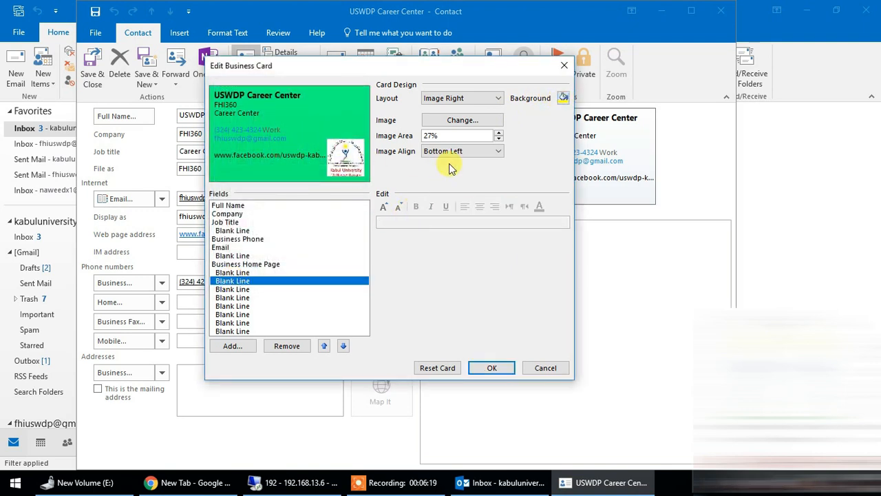
Step: Review the card's Full Name, Company, Business Phone and Business Home Page fields and select the home page text
{"action": "left_click", "coordinate": [226, 205]}
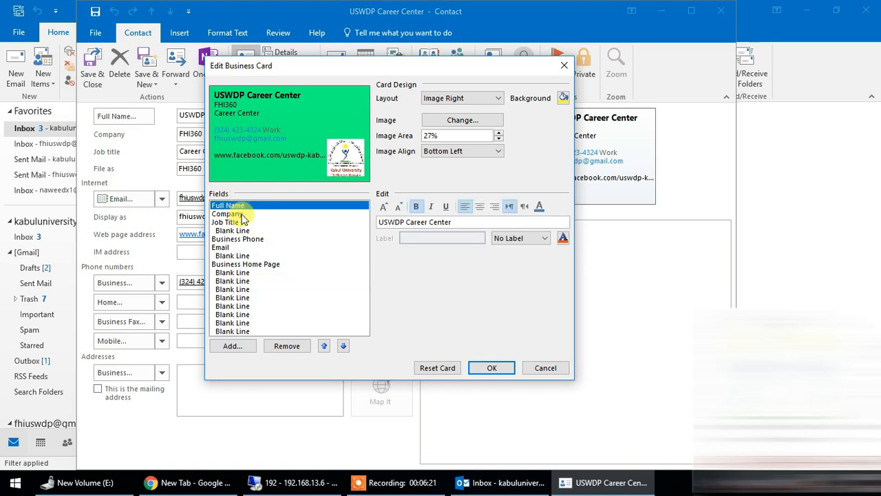
{"action": "left_click", "coordinate": [230, 214]}
{"action": "left_click", "coordinate": [241, 239]}
{"action": "left_click", "coordinate": [253, 265]}
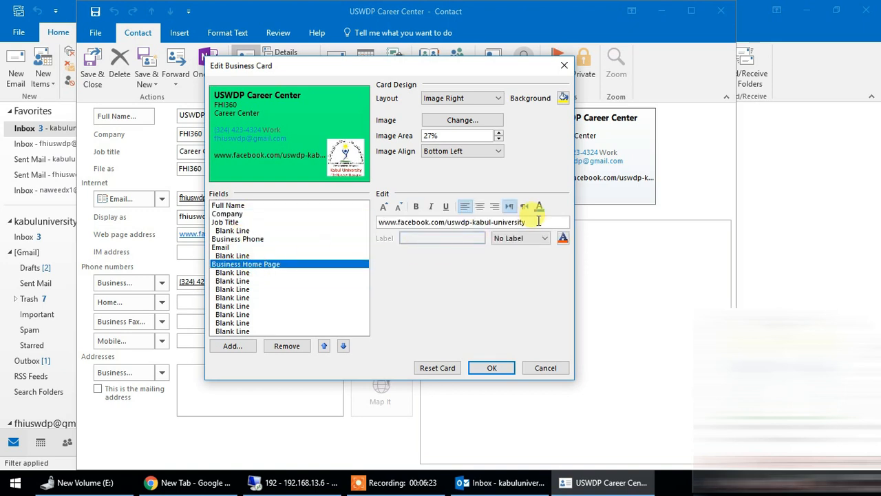
{"action": "left_click_drag", "start_coordinate": [539, 222], "coordinate": [248, 217]}
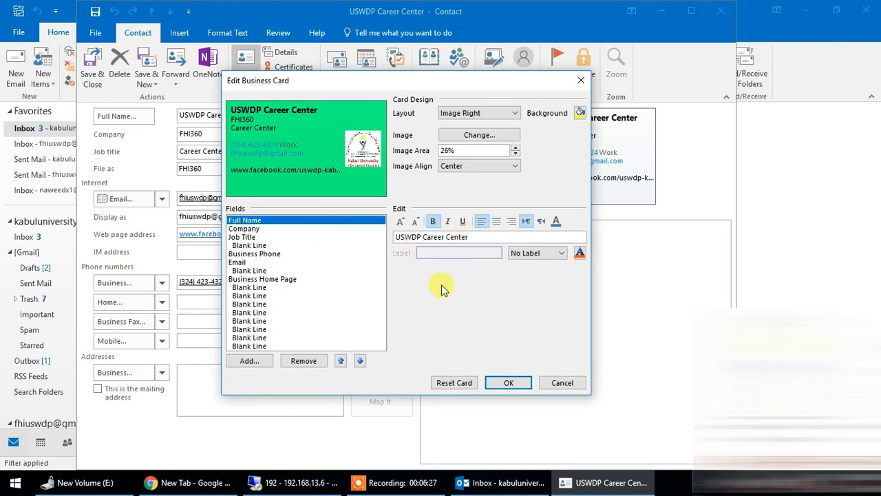
Step: Reset the business card to the default design and accept the result
{"action": "left_click", "coordinate": [441, 384]}
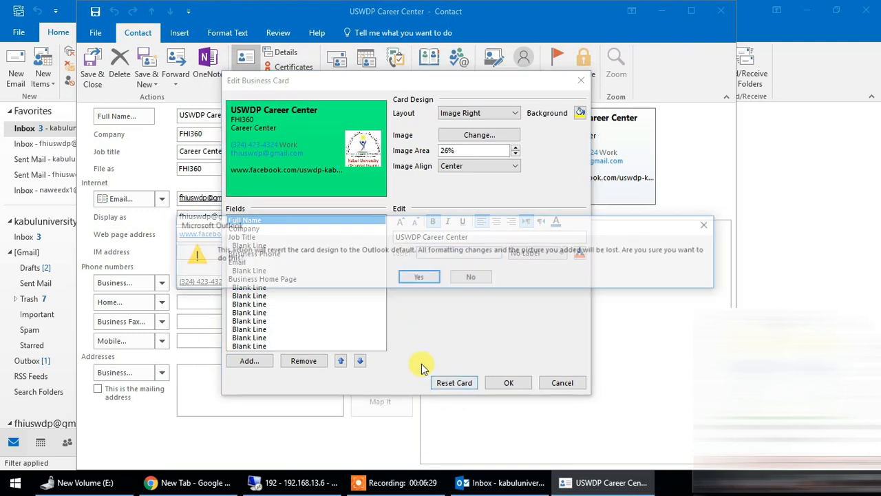
{"action": "left_click", "coordinate": [418, 276]}
{"action": "left_click", "coordinate": [518, 386]}
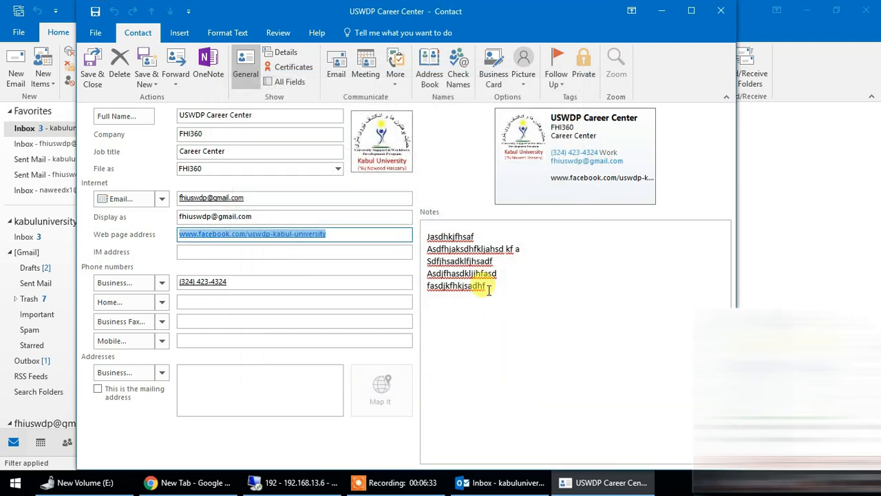
Step: Examine the contact's follow-up options and its available insertion and text formatting commands
{"action": "left_click", "coordinate": [566, 82]}
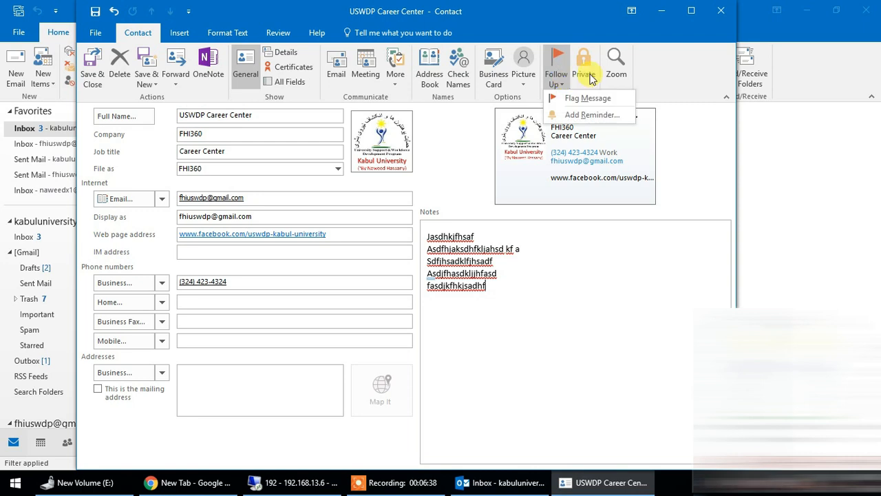
{"action": "left_click", "coordinate": [560, 83]}
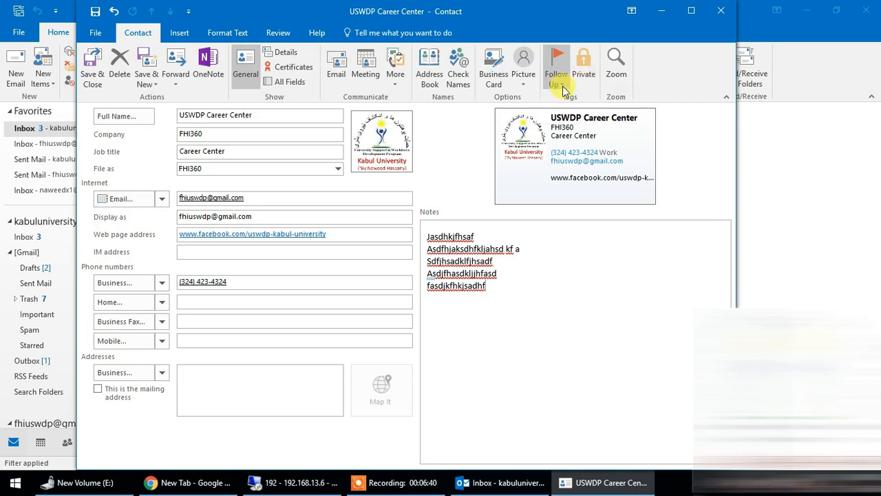
{"action": "left_click", "coordinate": [565, 84]}
{"action": "left_click", "coordinate": [674, 87]}
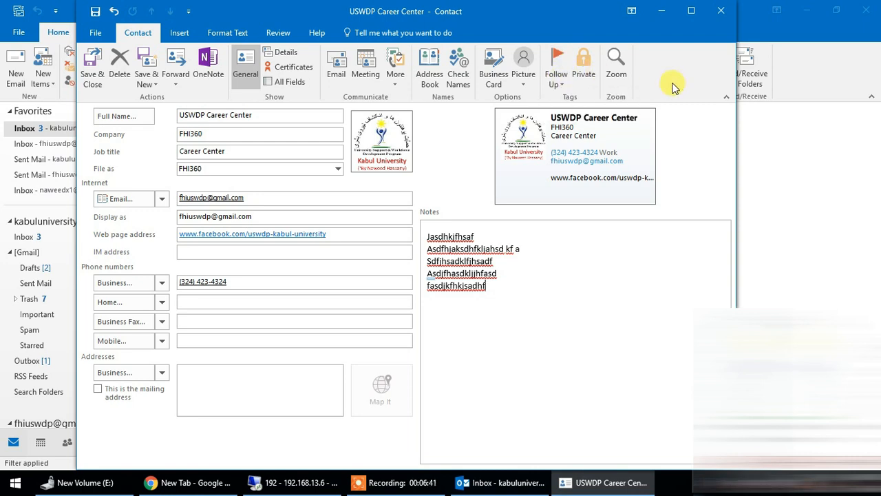
{"action": "left_click", "coordinate": [179, 34]}
{"action": "left_click", "coordinate": [219, 33]}
{"action": "left_click", "coordinate": [180, 34]}
{"action": "left_click", "coordinate": [141, 34]}
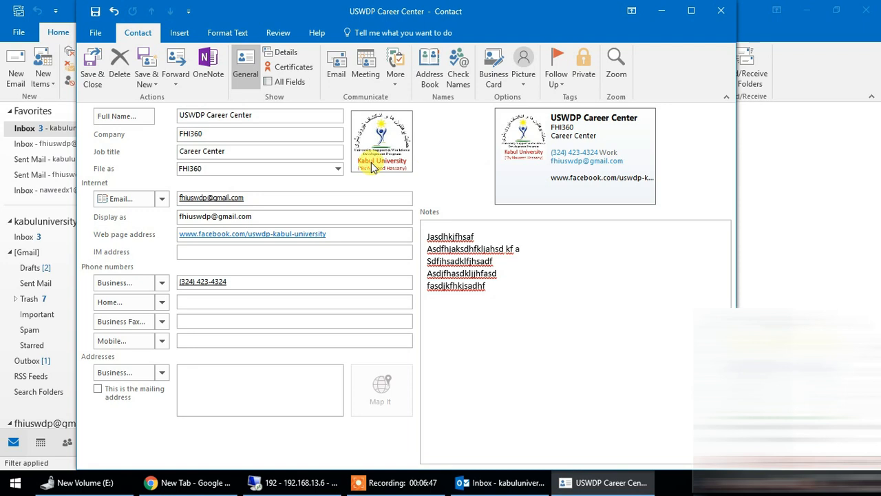
{"action": "left_click", "coordinate": [285, 151]}
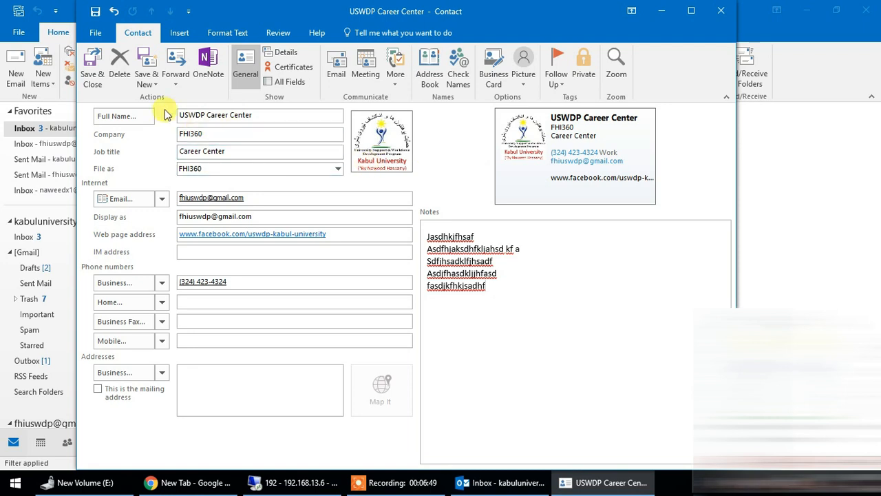
Step: Save the USWDP Career Center contact and start a new blank contact
{"action": "left_click", "coordinate": [154, 81]}
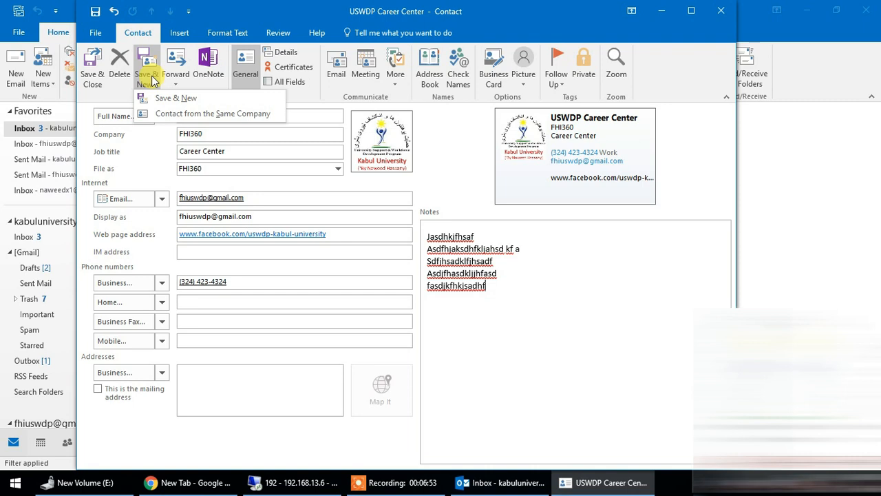
{"action": "left_click", "coordinate": [160, 98]}
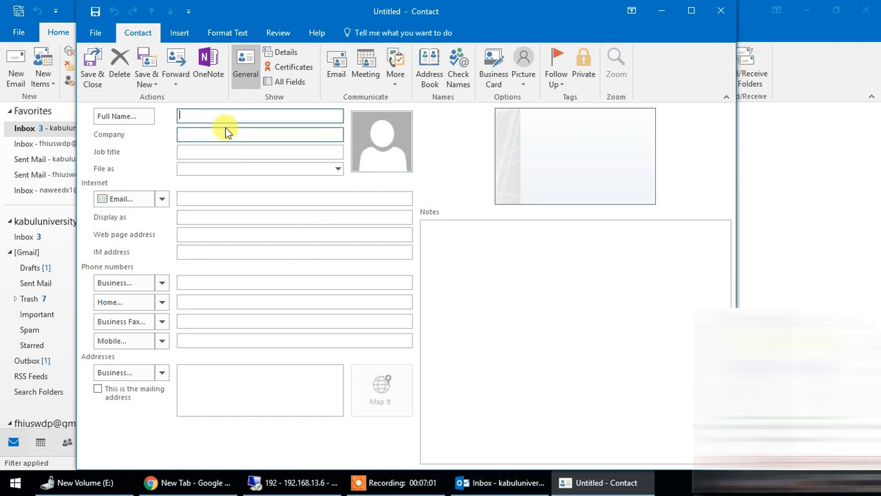
Step: Fill in the new contact's e-mail address with its matching display name, and save and close the contact
{"action": "left_click", "coordinate": [244, 199]}
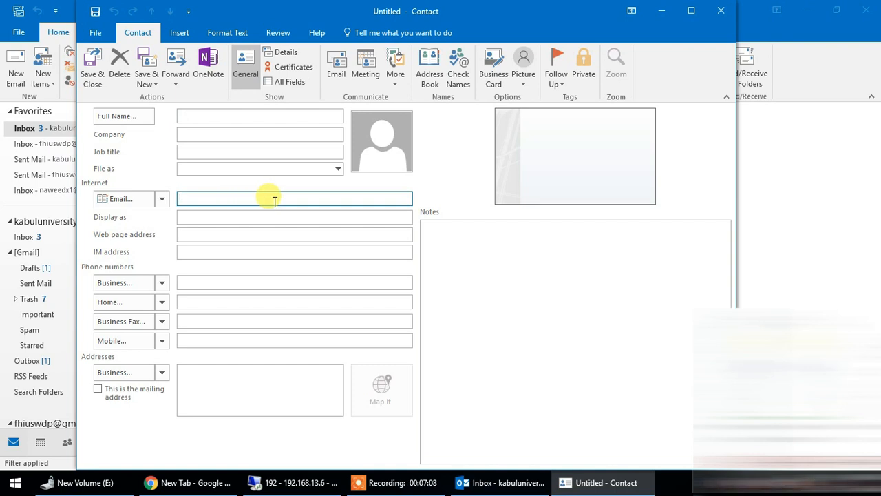
{"action": "type", "text": "kabul"}
{"action": "key", "text": "Return"}
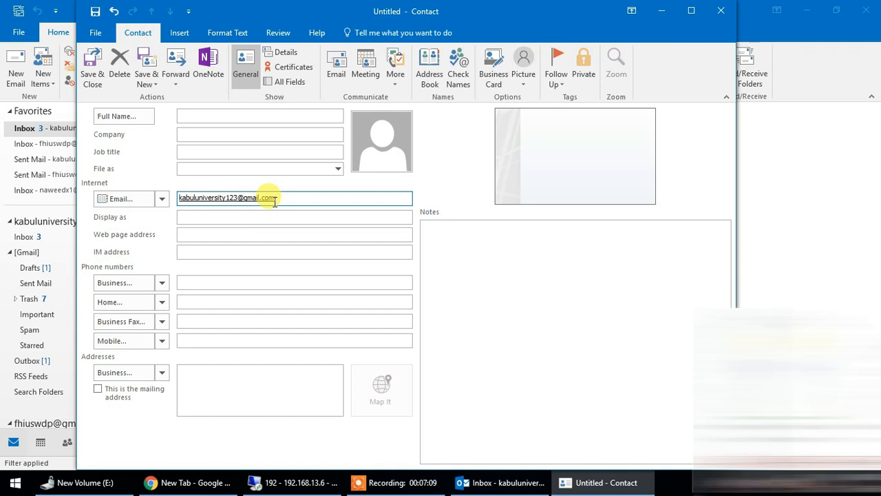
{"action": "left_click", "coordinate": [267, 235]}
{"action": "double_click", "coordinate": [267, 214]}
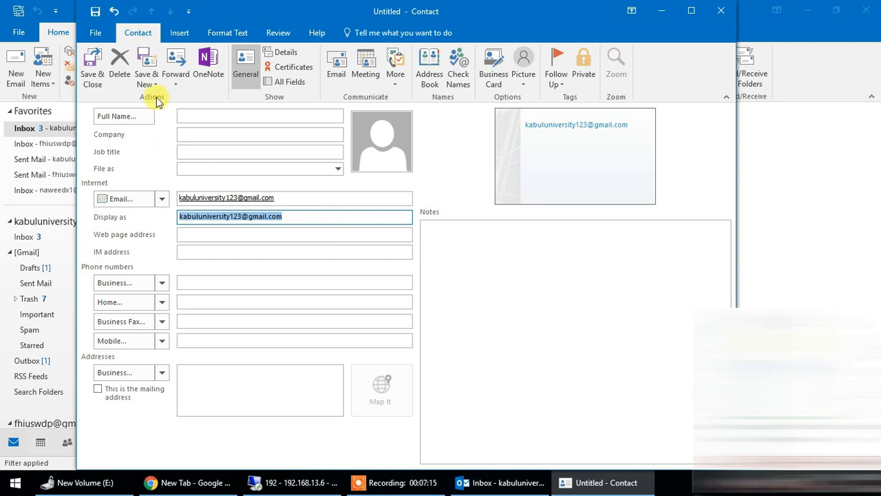
{"action": "left_click", "coordinate": [85, 68]}
{"action": "key", "text": "Return"}
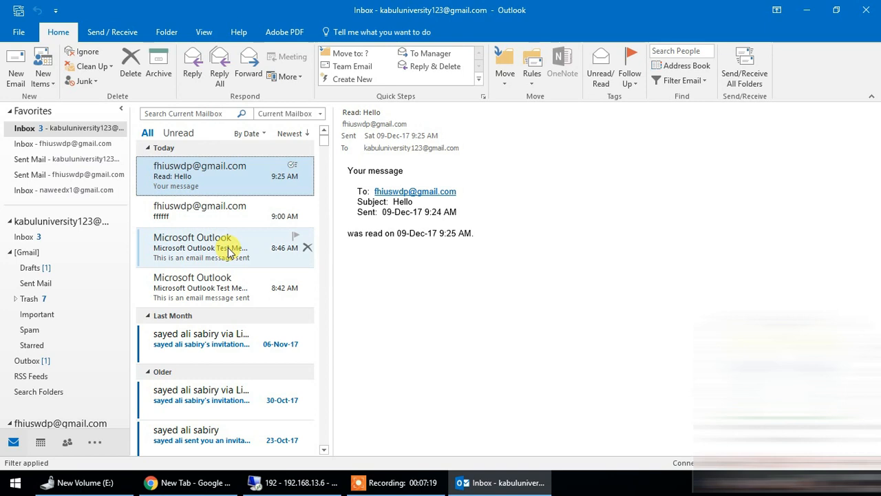
Step: View the saved contacts, open the USWDP Career Center entry and close it without changes
{"action": "left_click", "coordinate": [67, 447]}
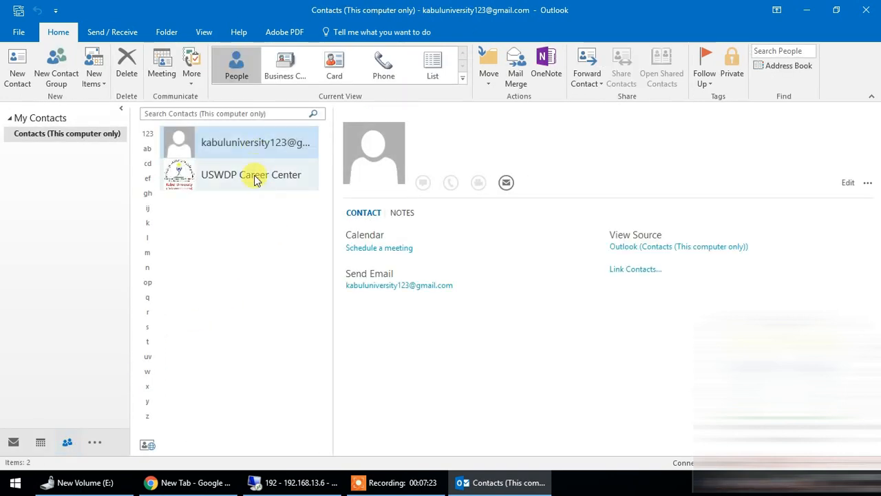
{"action": "double_click", "coordinate": [255, 176]}
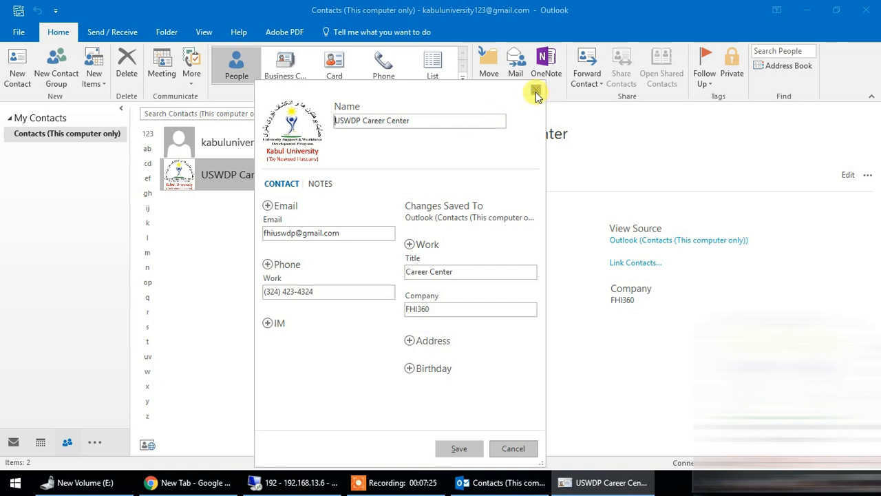
{"action": "left_click", "coordinate": [536, 92]}
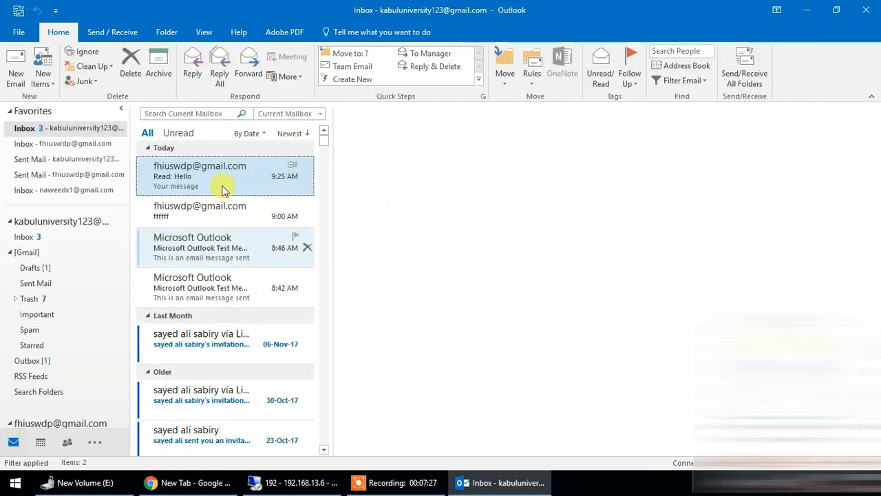
Step: Look through the messages in the inboxes of the two mail accounts for the shared contact
{"action": "left_click", "coordinate": [227, 207]}
{"action": "left_click", "coordinate": [205, 177]}
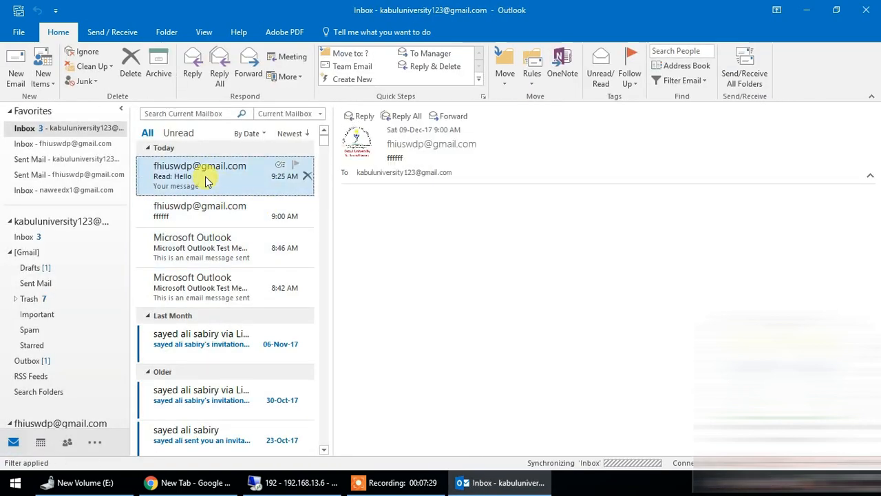
{"action": "left_click", "coordinate": [77, 144]}
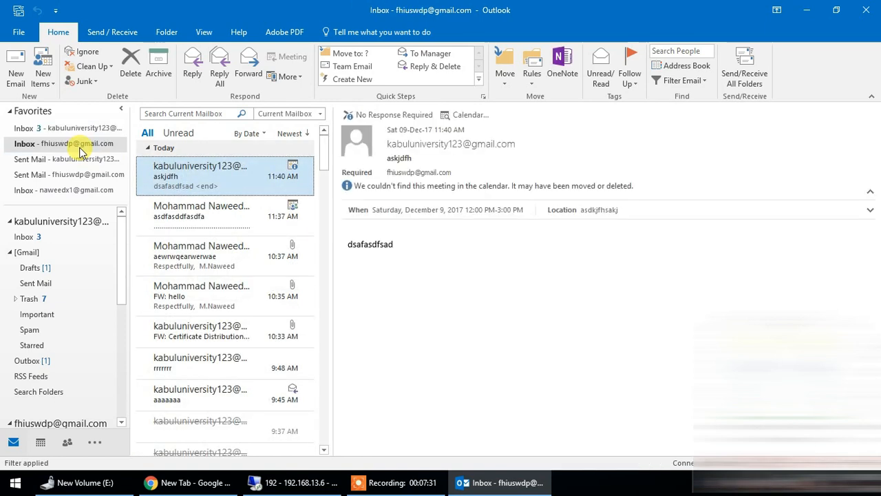
{"action": "left_click", "coordinate": [289, 220]}
{"action": "left_click", "coordinate": [219, 175]}
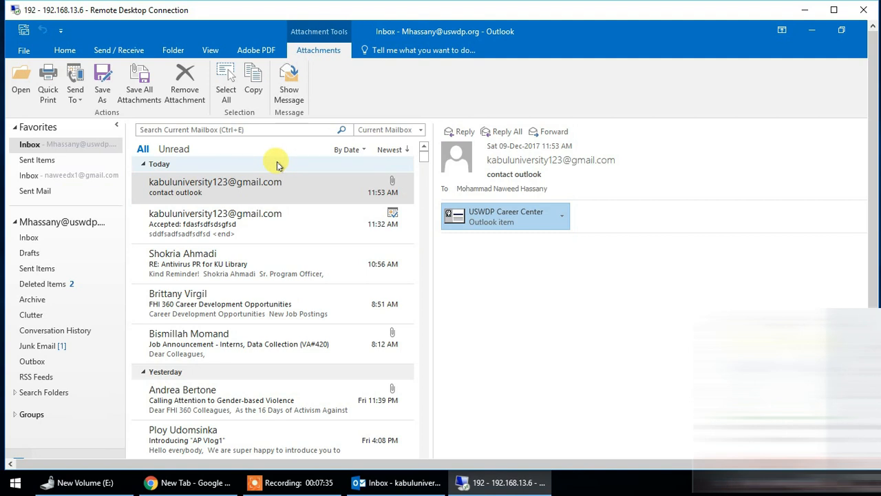
Step: Open the USWDP Career Center contact attached to the message and start a new contact from the same company
{"action": "double_click", "coordinate": [493, 215]}
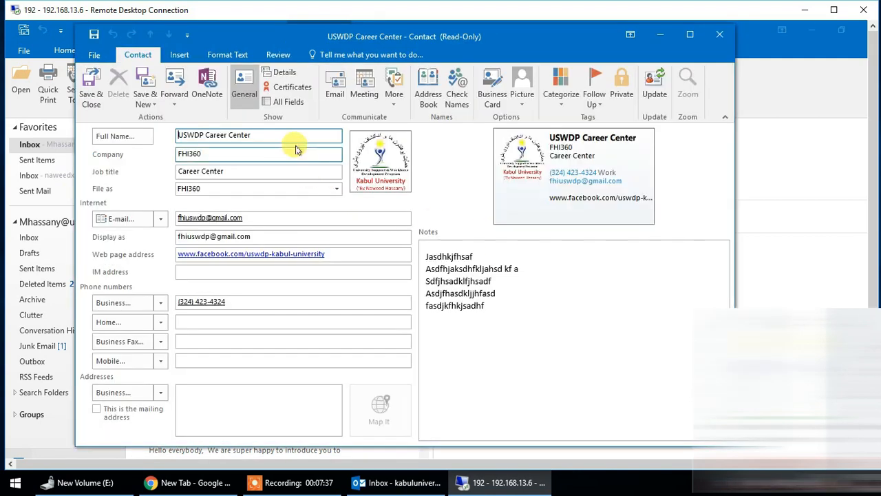
{"action": "left_click", "coordinate": [147, 105]}
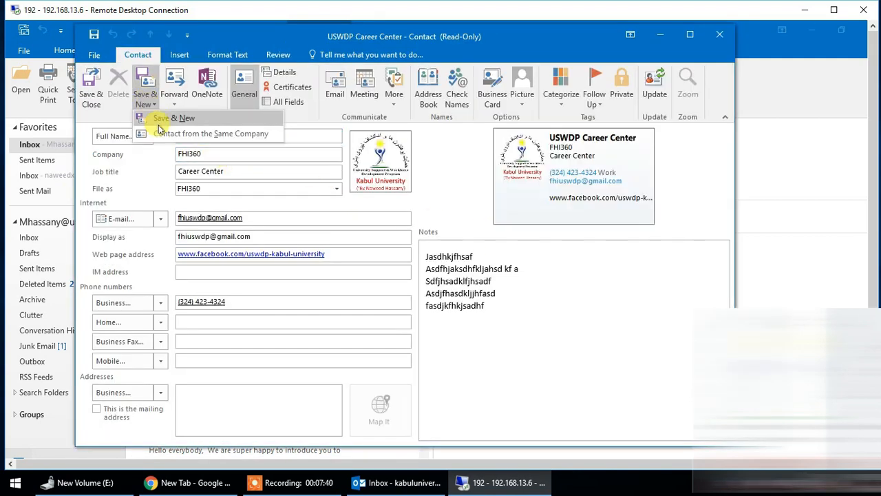
{"action": "left_click", "coordinate": [241, 135]}
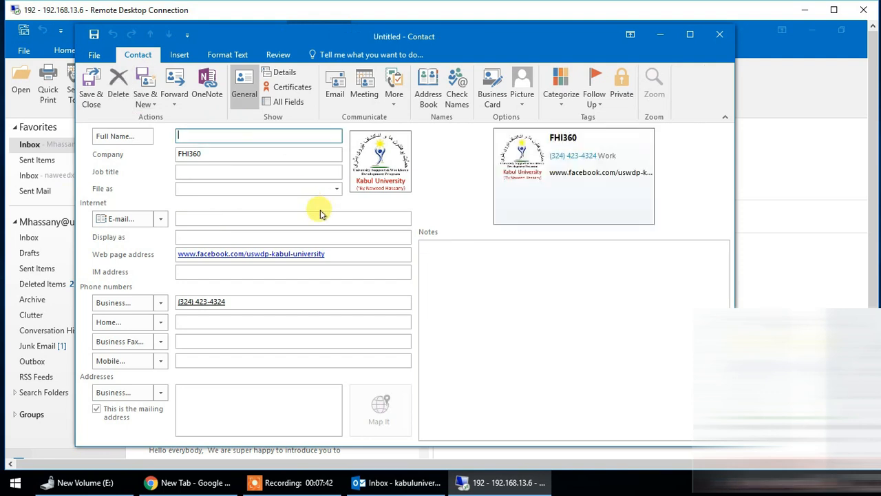
Step: Check the business phone, company and name fields of the new same-company contact and discard it without saving
{"action": "left_click", "coordinate": [238, 302]}
{"action": "left_click", "coordinate": [237, 153]}
{"action": "left_click", "coordinate": [210, 135]}
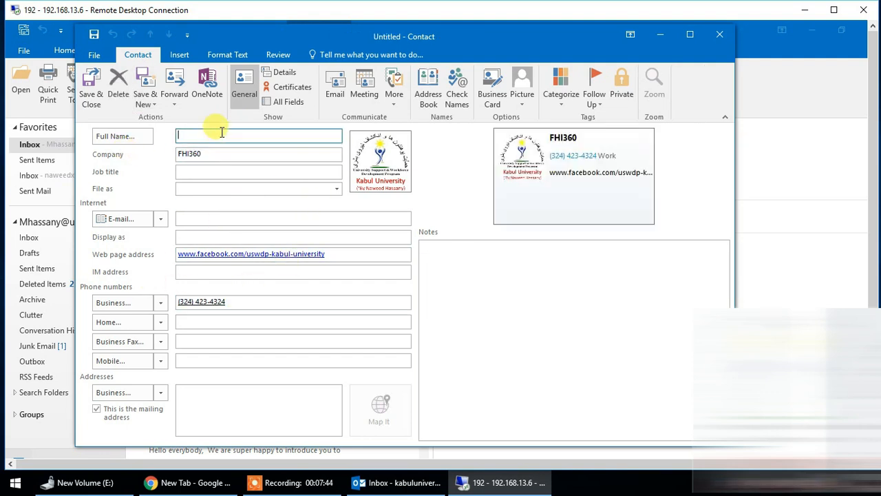
{"action": "left_click", "coordinate": [717, 36]}
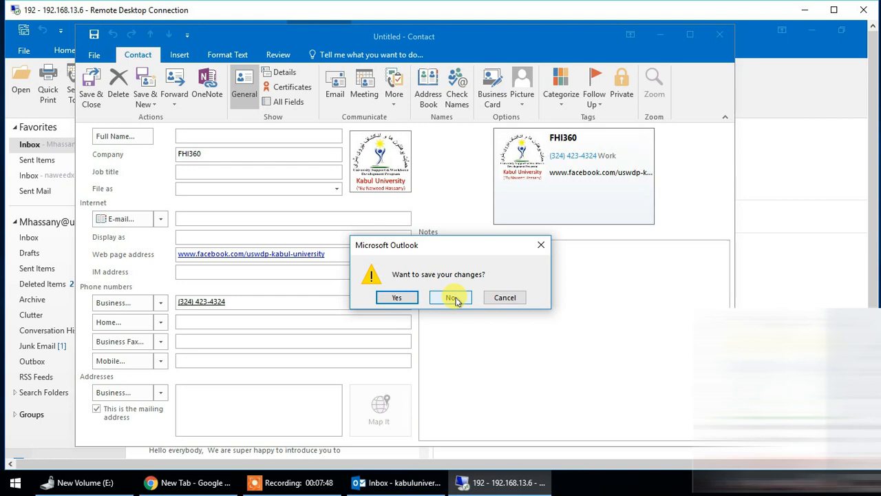
{"action": "left_click", "coordinate": [451, 298]}
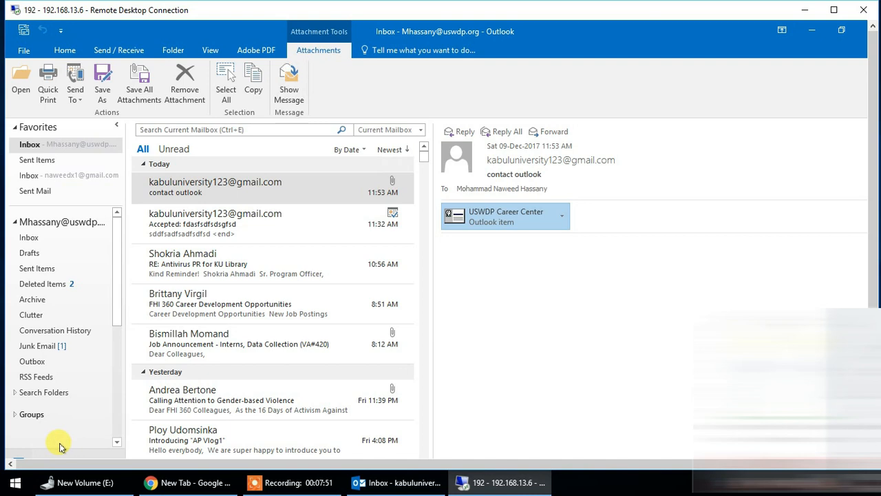
Step: View the USWDP Career Center entry among the contacts of the remote Outlook and of the local Outlook
{"action": "left_click_drag", "start_coordinate": [873, 252], "coordinate": [873, 298]}
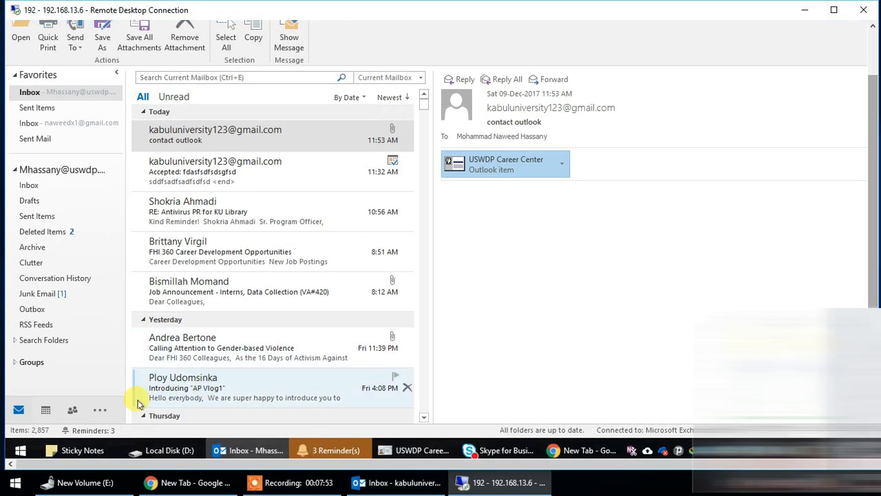
{"action": "left_click", "coordinate": [72, 412]}
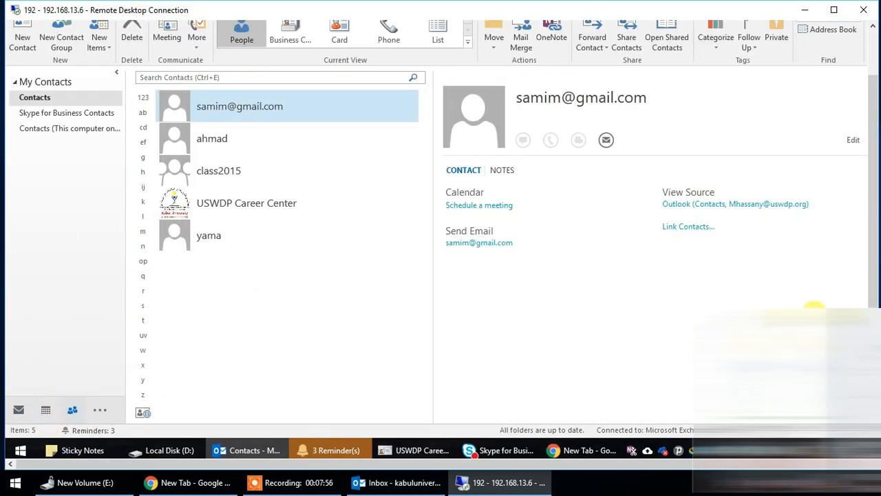
{"action": "left_click", "coordinate": [266, 207]}
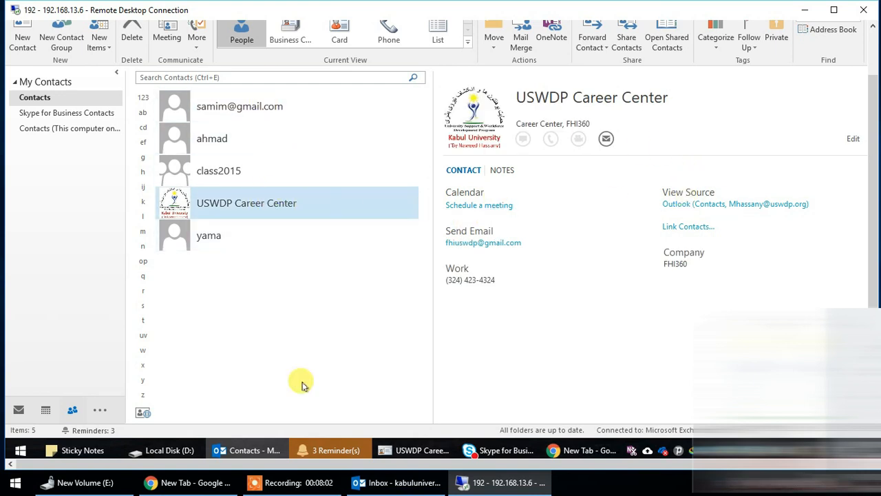
{"action": "left_click", "coordinate": [400, 482]}
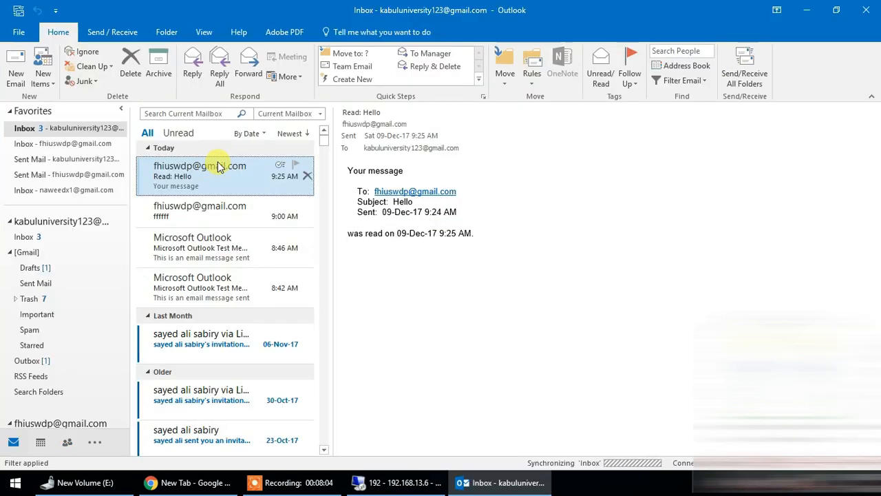
{"action": "left_click", "coordinate": [68, 444]}
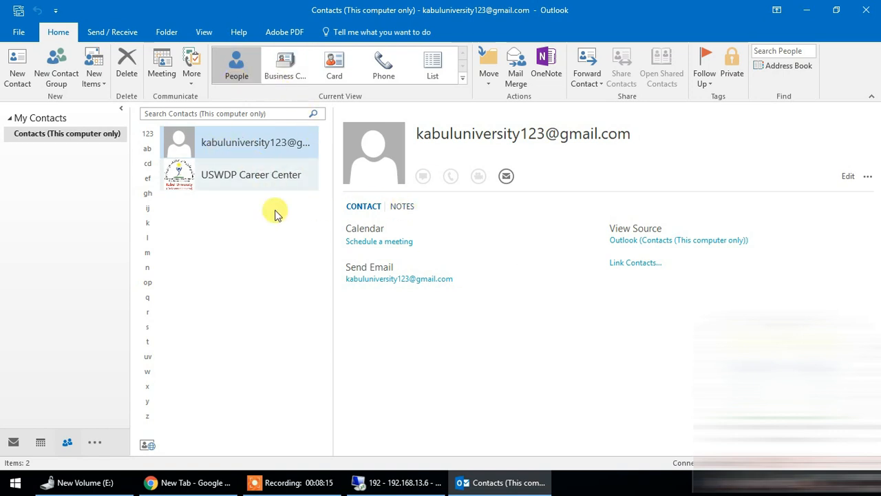
{"action": "left_click", "coordinate": [252, 178]}
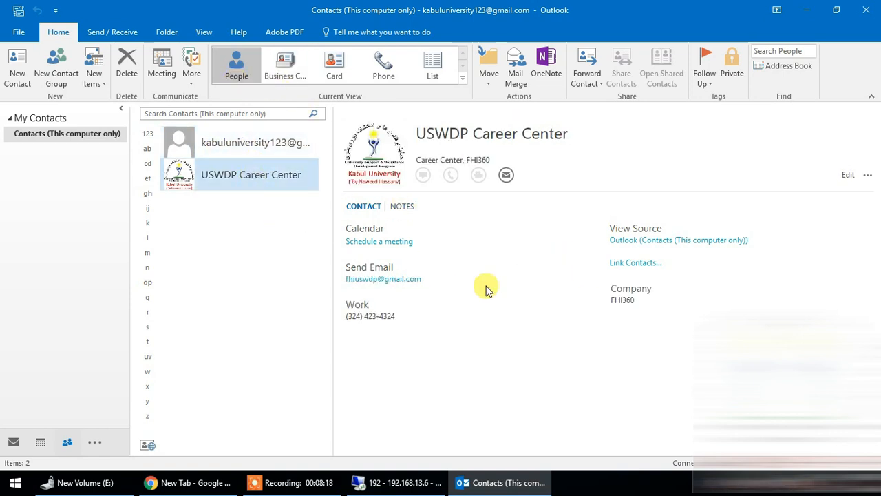
Step: Show the contacts as business cards, open the USWDP Career Center card and close it without changes
{"action": "left_click", "coordinate": [285, 66]}
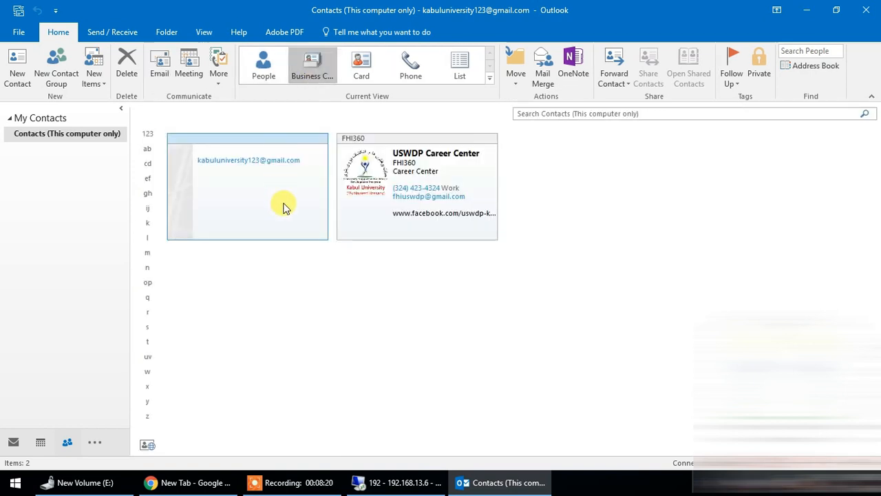
{"action": "left_click", "coordinate": [370, 198]}
{"action": "double_click", "coordinate": [448, 182]}
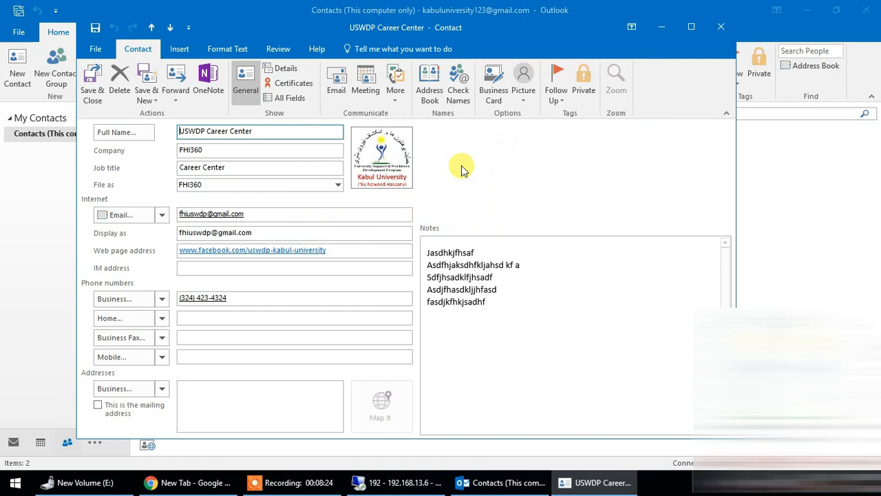
{"action": "left_click", "coordinate": [714, 30]}
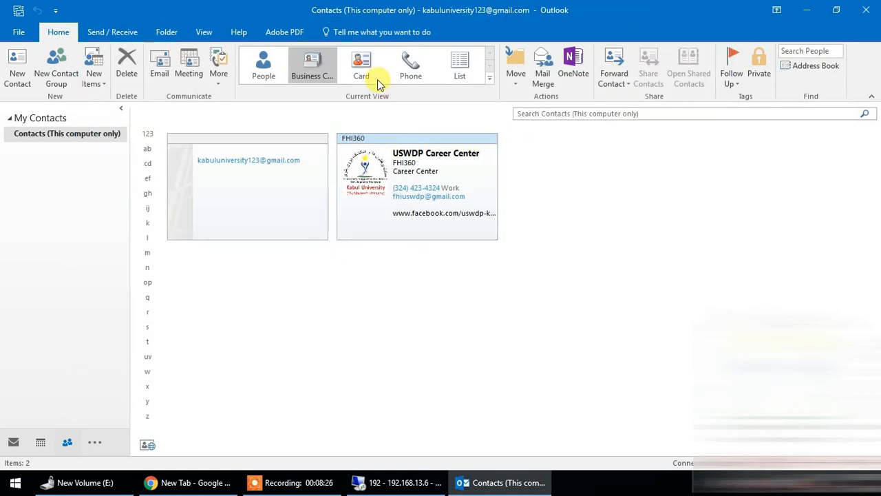
Step: Show the contacts in Card view and look at both entries
{"action": "left_click", "coordinate": [361, 66]}
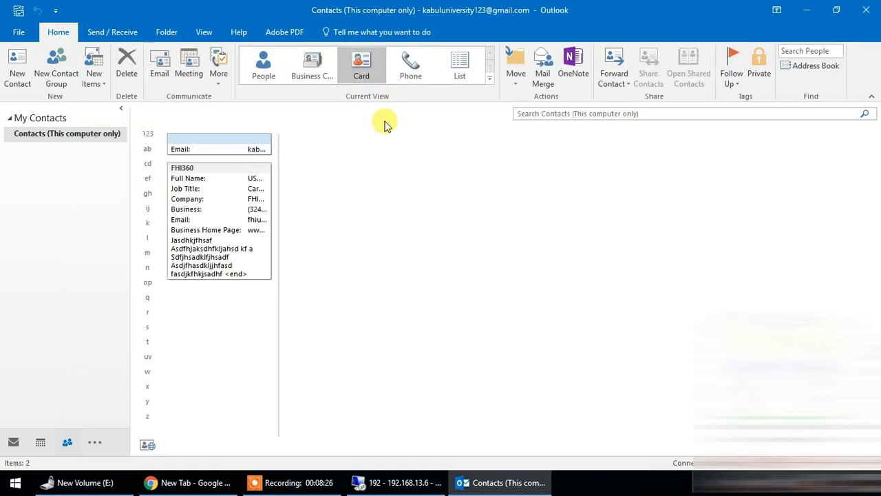
{"action": "left_click", "coordinate": [209, 153]}
{"action": "left_click", "coordinate": [222, 197]}
{"action": "left_click", "coordinate": [247, 150]}
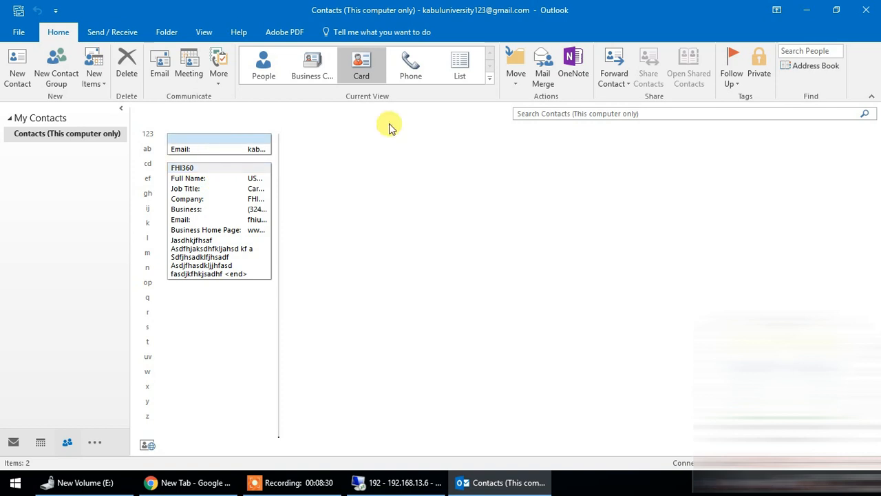
{"action": "left_click", "coordinate": [230, 181]}
Step: View the contacts in Phone and List layouts, check the view management options, and return to People view
{"action": "left_click", "coordinate": [412, 69]}
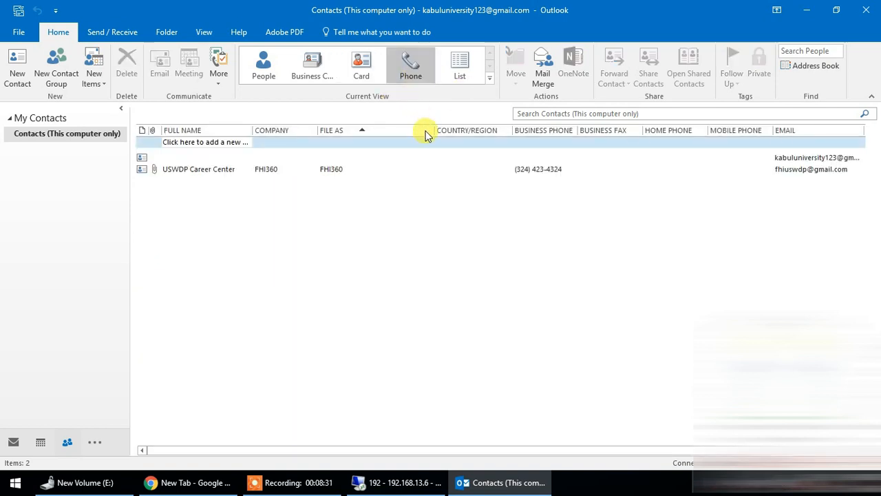
{"action": "left_click", "coordinate": [465, 76]}
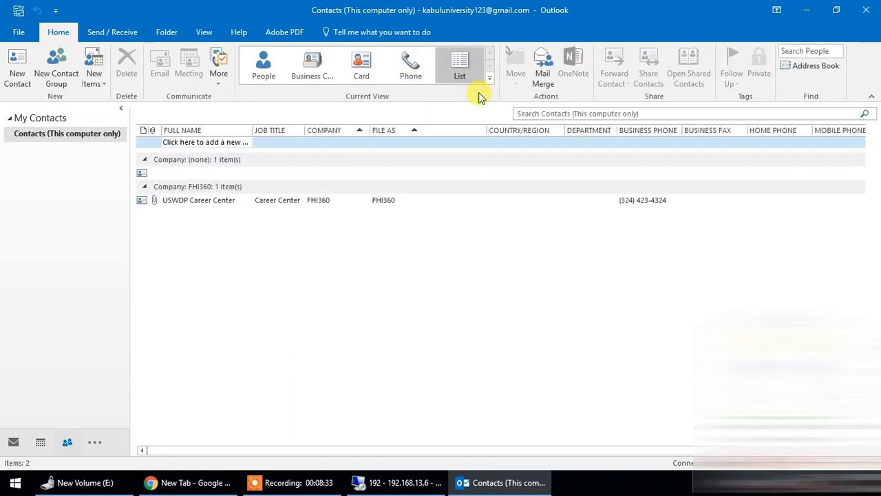
{"action": "left_click", "coordinate": [490, 81]}
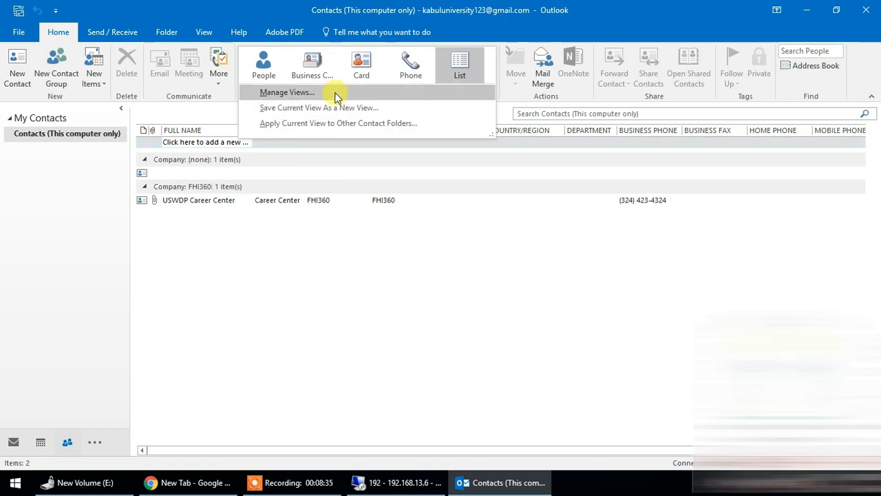
{"action": "left_click", "coordinate": [284, 234]}
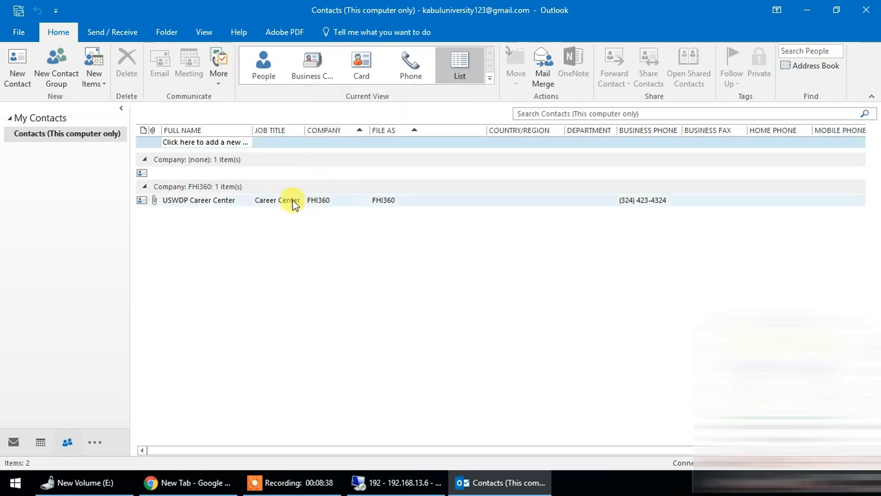
{"action": "left_click", "coordinate": [268, 65]}
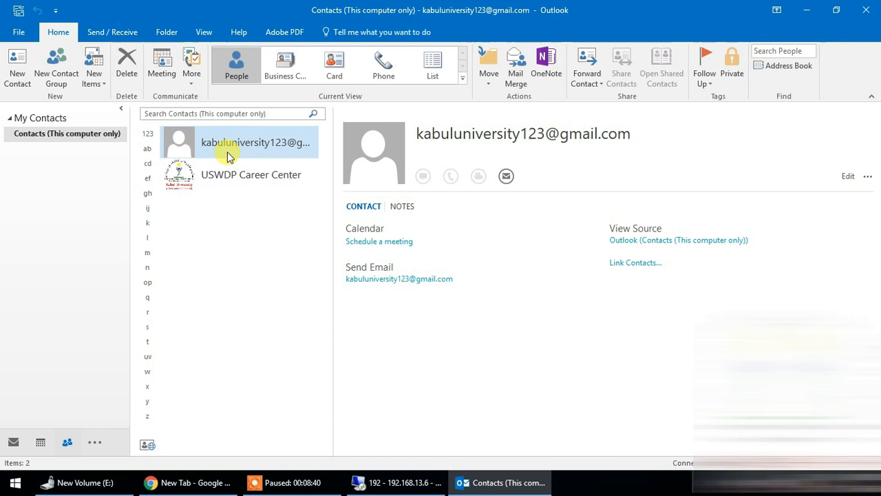
Step: Start a meeting request addressed to the first contact in the list and close it without sending
{"action": "left_click", "coordinate": [231, 172]}
{"action": "left_click", "coordinate": [237, 157]}
{"action": "left_click", "coordinate": [169, 67]}
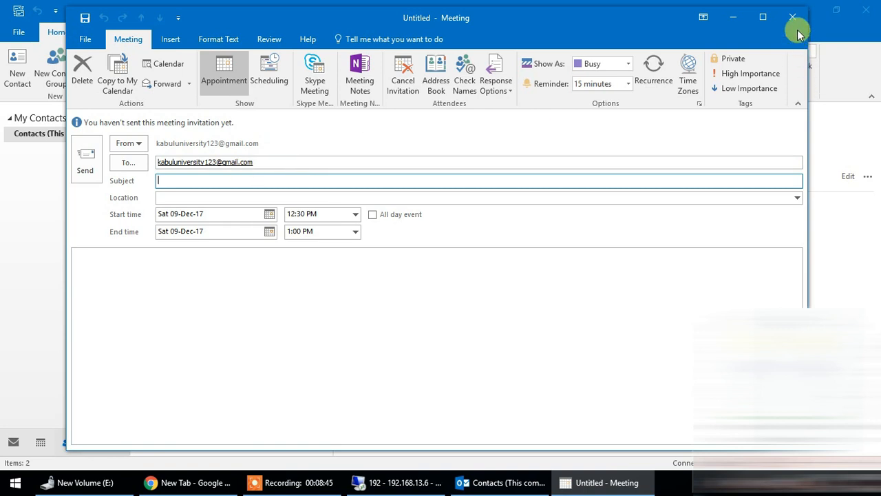
{"action": "left_click", "coordinate": [793, 16]}
{"action": "left_click", "coordinate": [403, 271]}
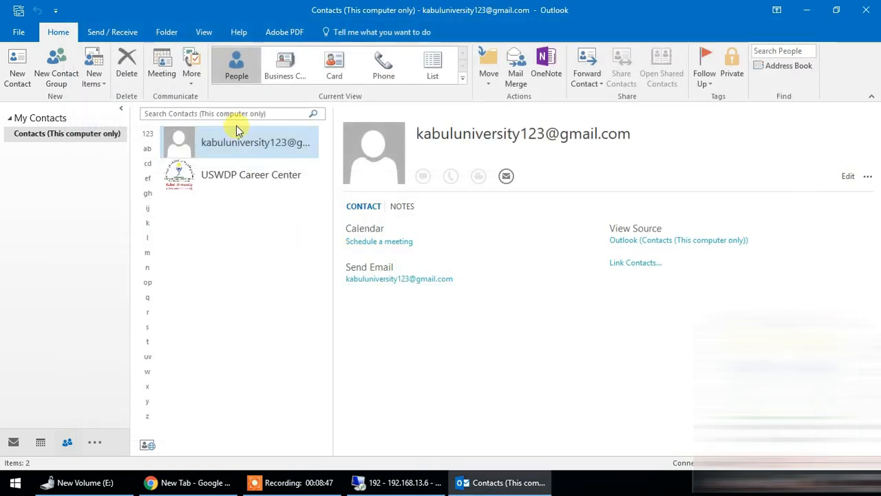
Step: Check the additional communication options for the first contact and look at both contact entries
{"action": "left_click", "coordinate": [190, 67]}
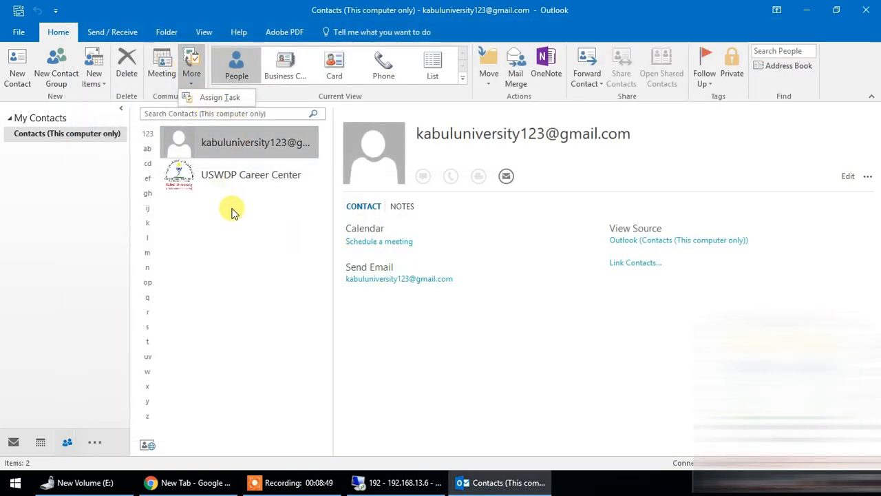
{"action": "left_click", "coordinate": [230, 172]}
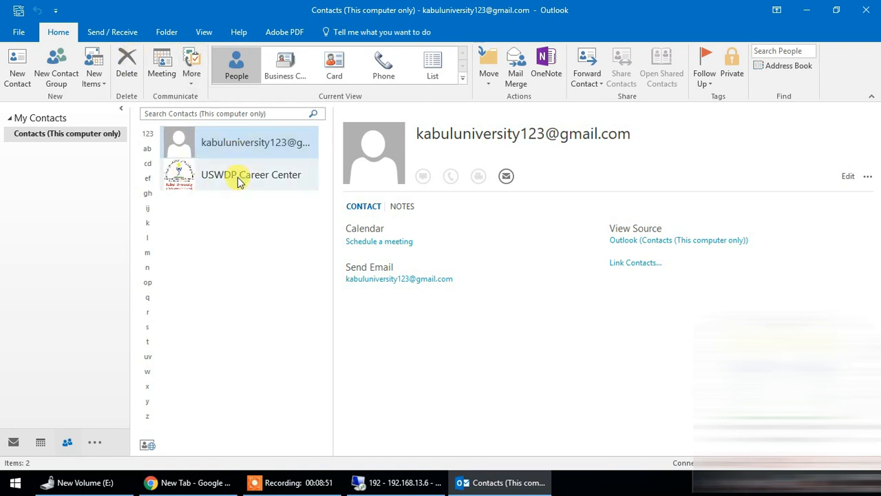
{"action": "left_click", "coordinate": [246, 173]}
{"action": "left_click", "coordinate": [247, 157]}
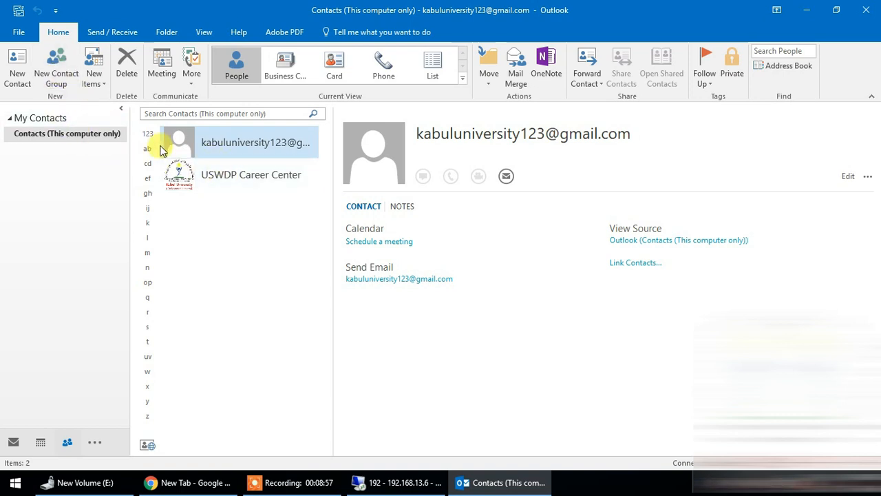
Step: Create a new contact group named USWDP Staff
{"action": "left_click", "coordinate": [53, 80]}
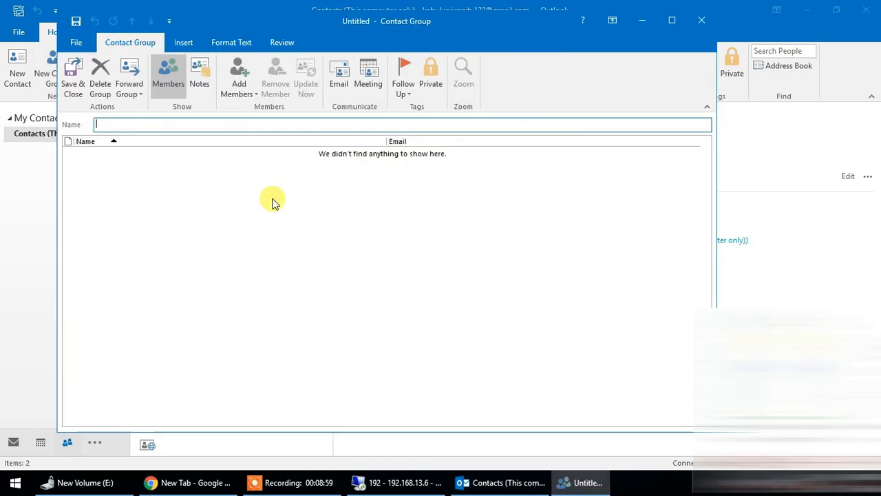
{"action": "left_click_drag", "start_coordinate": [286, 33], "coordinate": [333, 28]}
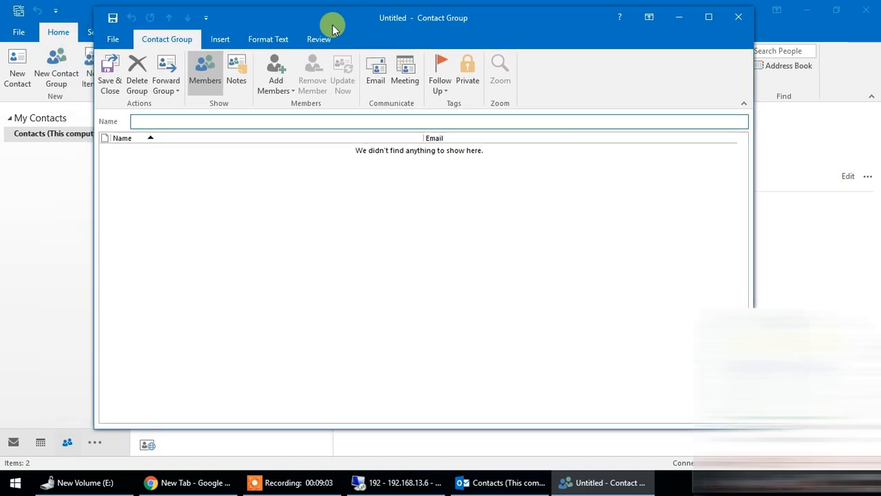
{"action": "left_click_drag", "start_coordinate": [334, 26], "coordinate": [287, 154]}
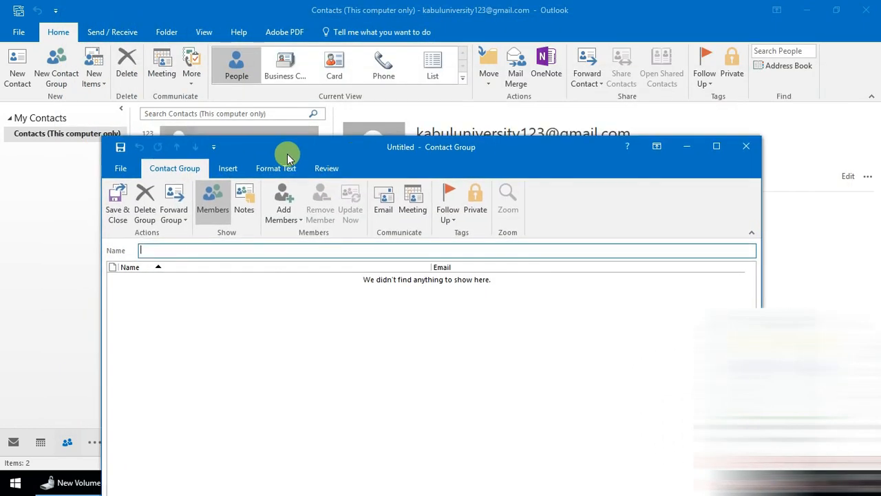
{"action": "left_click_drag", "start_coordinate": [367, 159], "coordinate": [358, 32]}
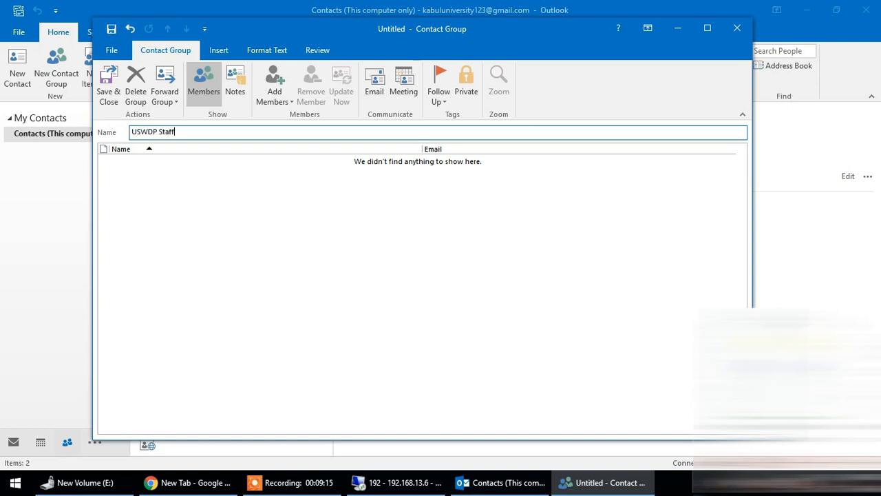
{"action": "left_click", "coordinate": [194, 169]}
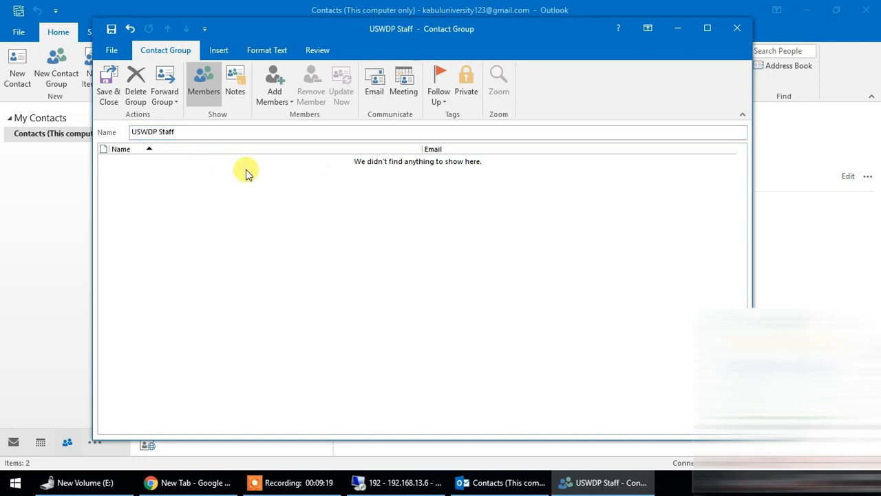
Step: Add the USWDP Career Center contact from the Outlook contacts as a member of the USWDP Staff group
{"action": "left_click", "coordinate": [274, 97]}
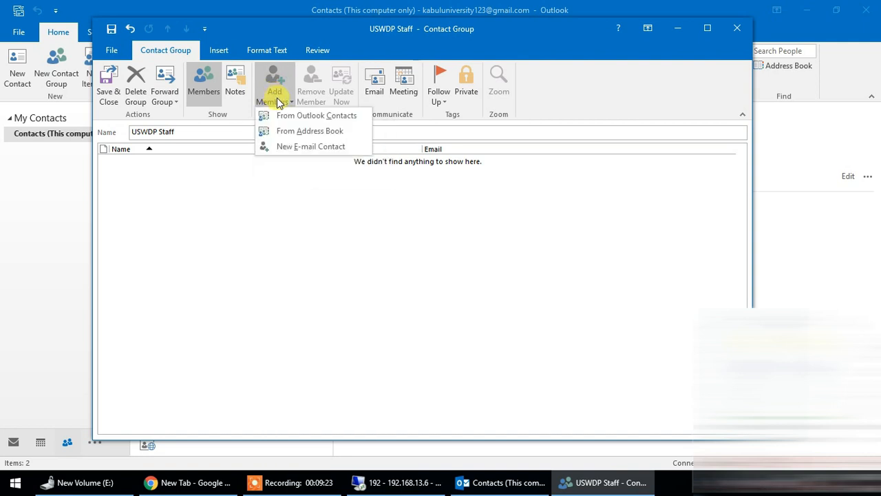
{"action": "left_click", "coordinate": [306, 120]}
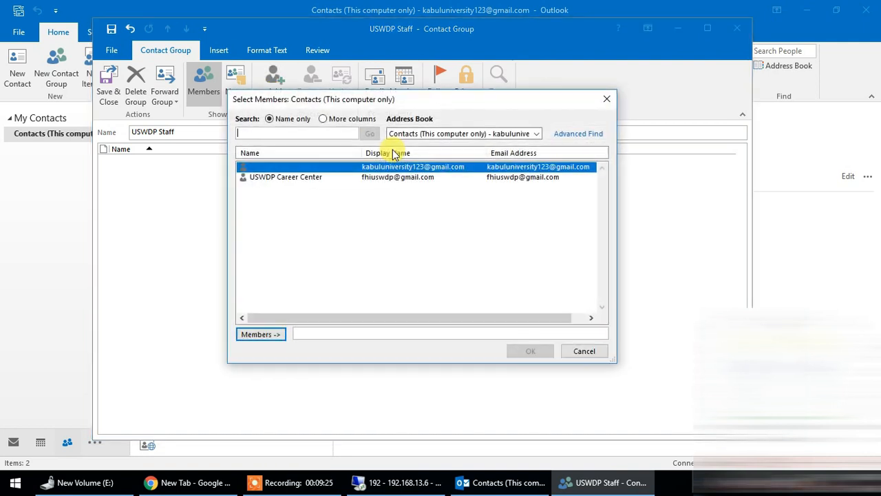
{"action": "left_click", "coordinate": [308, 181]}
{"action": "left_click", "coordinate": [309, 167]}
{"action": "left_click", "coordinate": [311, 177]}
{"action": "left_click", "coordinate": [370, 168]}
{"action": "left_click", "coordinate": [366, 178]}
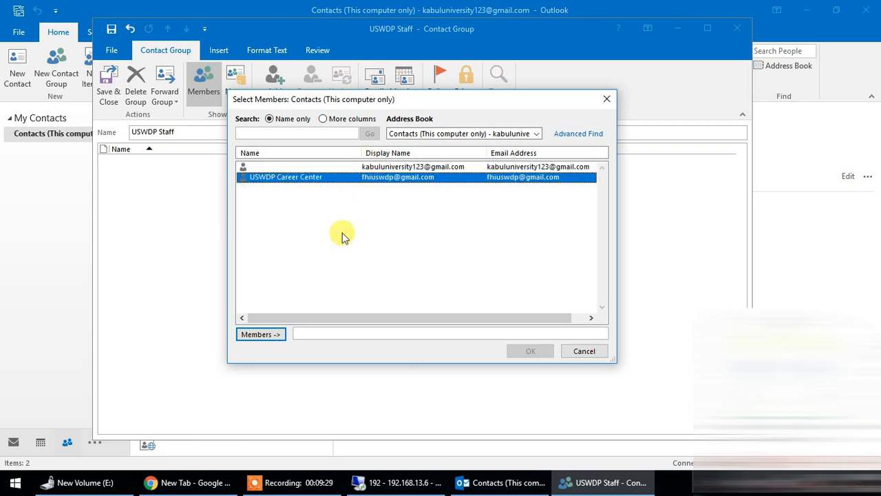
{"action": "left_click", "coordinate": [266, 336]}
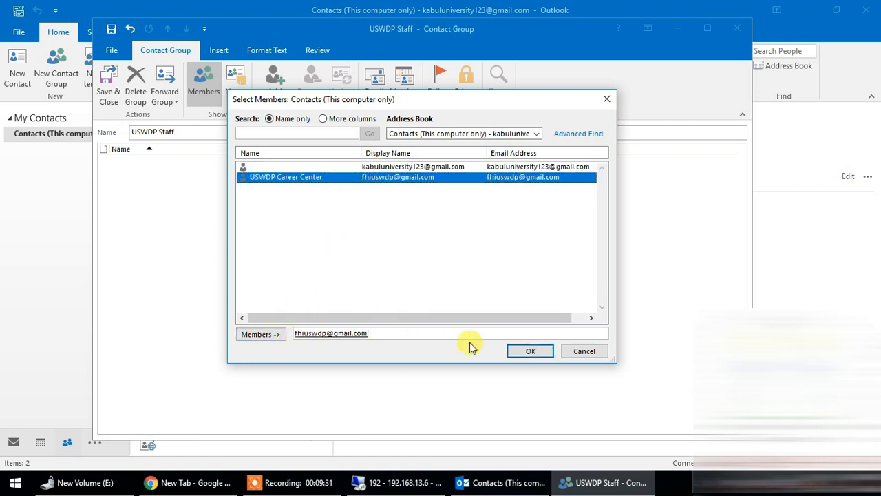
{"action": "left_click", "coordinate": [513, 350]}
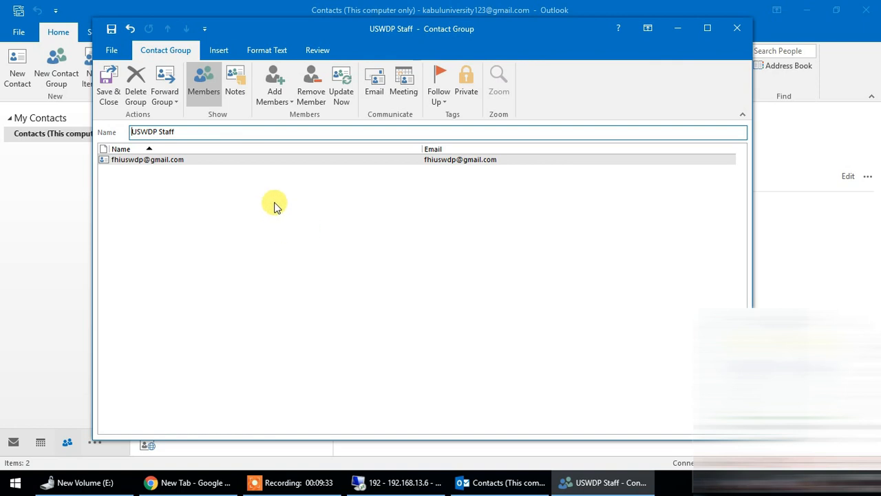
Step: Add the unnamed first contact from the address book as another member of the USWDP Staff group
{"action": "left_click", "coordinate": [269, 91]}
{"action": "left_click", "coordinate": [265, 90]}
{"action": "left_click", "coordinate": [265, 89]}
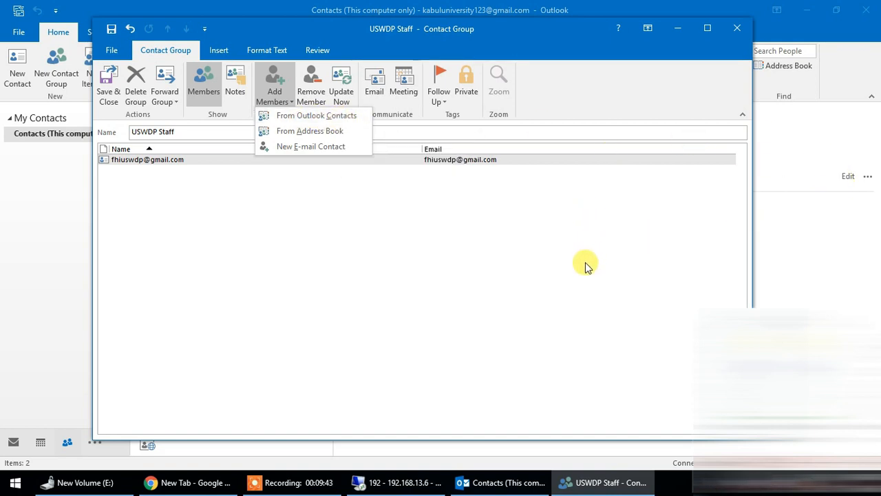
{"action": "left_click", "coordinate": [310, 131]}
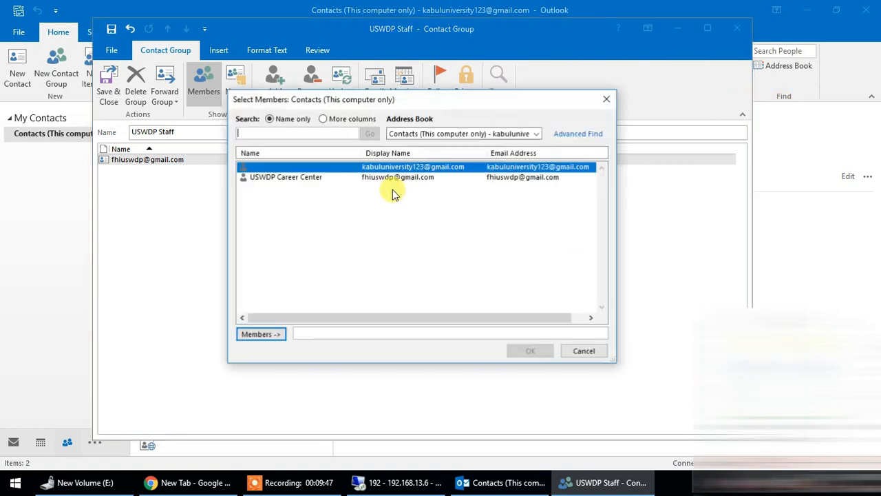
{"action": "left_click", "coordinate": [387, 178]}
{"action": "left_click", "coordinate": [390, 171]}
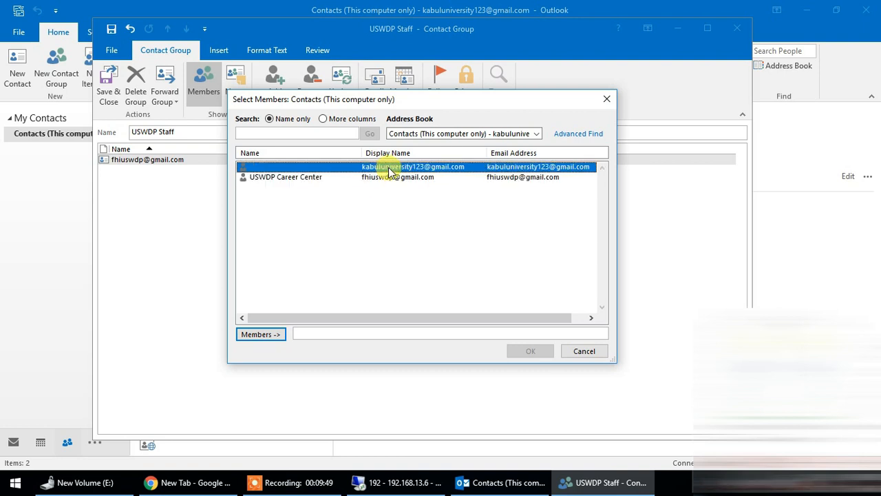
{"action": "left_click", "coordinate": [266, 334]}
{"action": "left_click", "coordinate": [528, 351]}
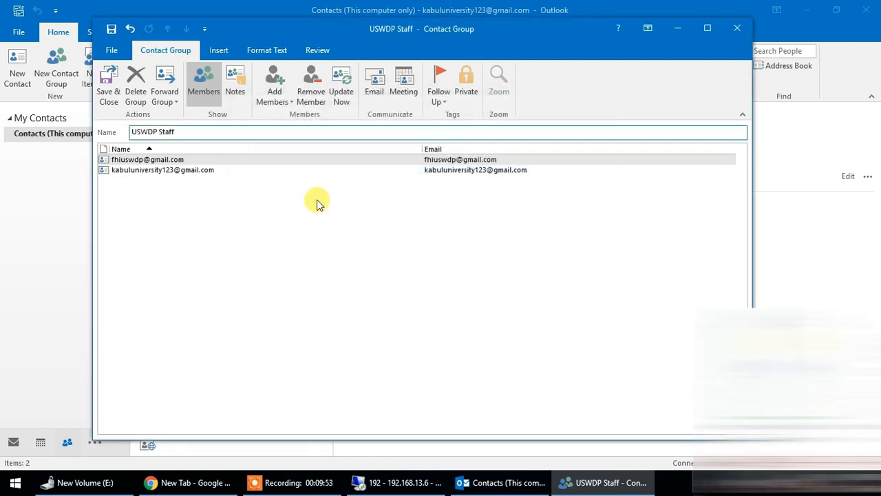
Step: Add a new e-mail contact to the group, entering the member's display name and e-mail address and keeping Add to Contacts enabled
{"action": "left_click", "coordinate": [275, 98]}
{"action": "left_click", "coordinate": [308, 148]}
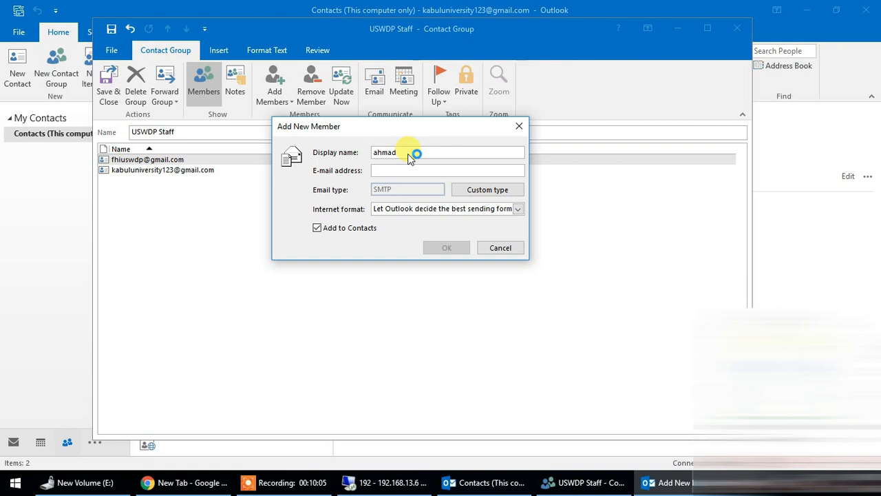
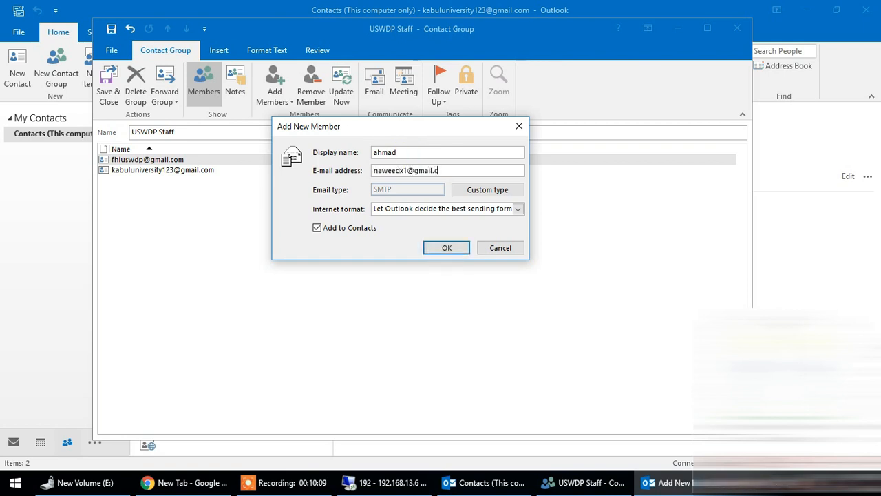
{"action": "left_click", "coordinate": [446, 248]}
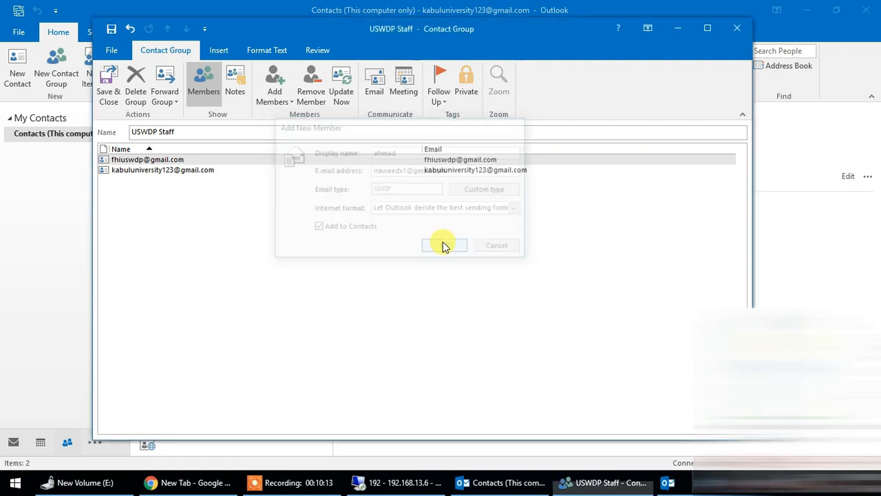
Step: Review the entries in the group's member list and update the member information
{"action": "left_click", "coordinate": [242, 161]}
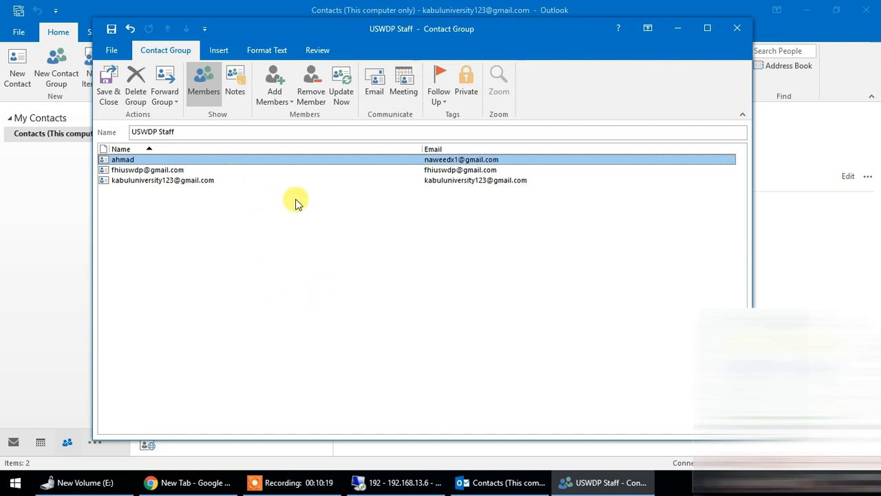
{"action": "left_click", "coordinate": [251, 173]}
{"action": "left_click", "coordinate": [258, 159]}
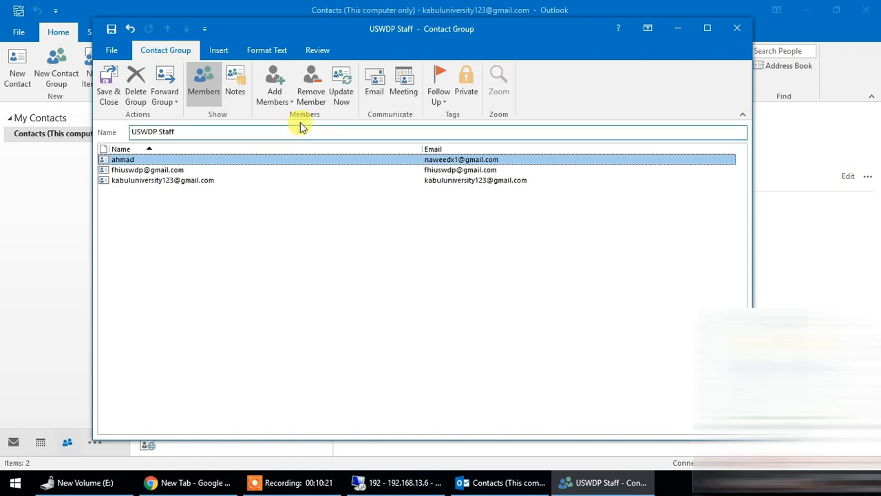
{"action": "left_click", "coordinate": [343, 95]}
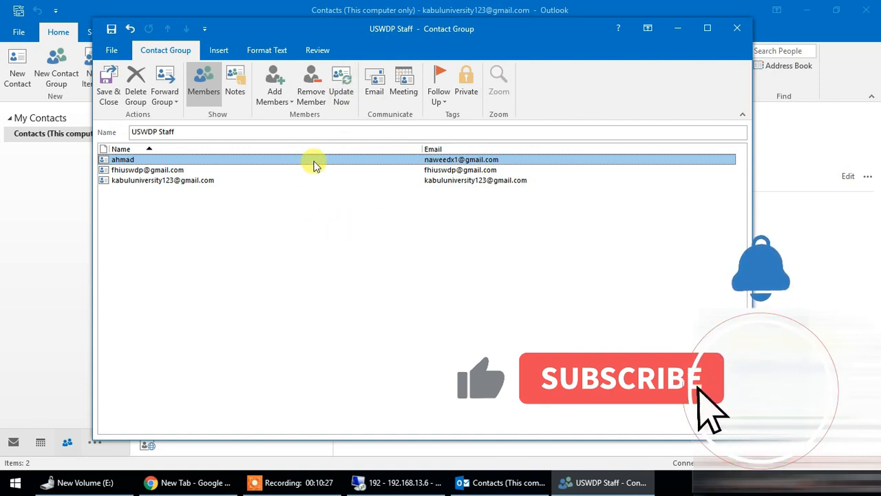
{"action": "left_click", "coordinate": [380, 170]}
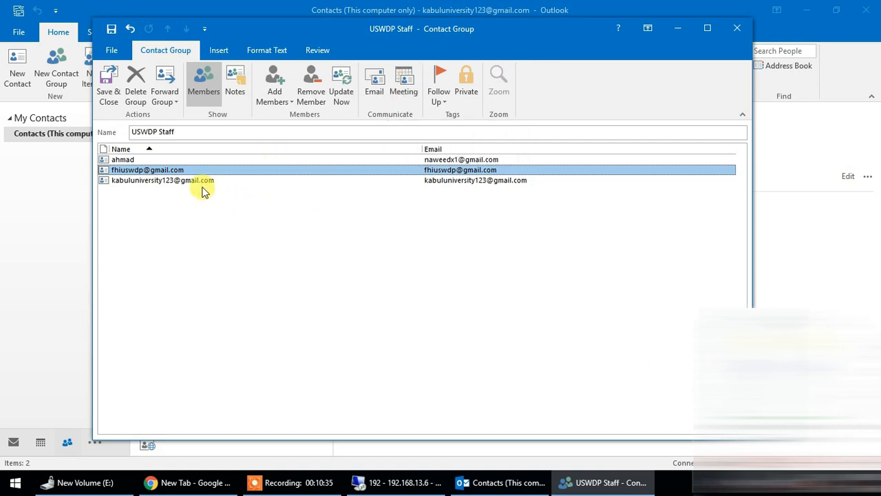
Step: Check the group's forwarding formats, save and close the group, and display USWDP Staff from the contact list
{"action": "left_click", "coordinate": [163, 91]}
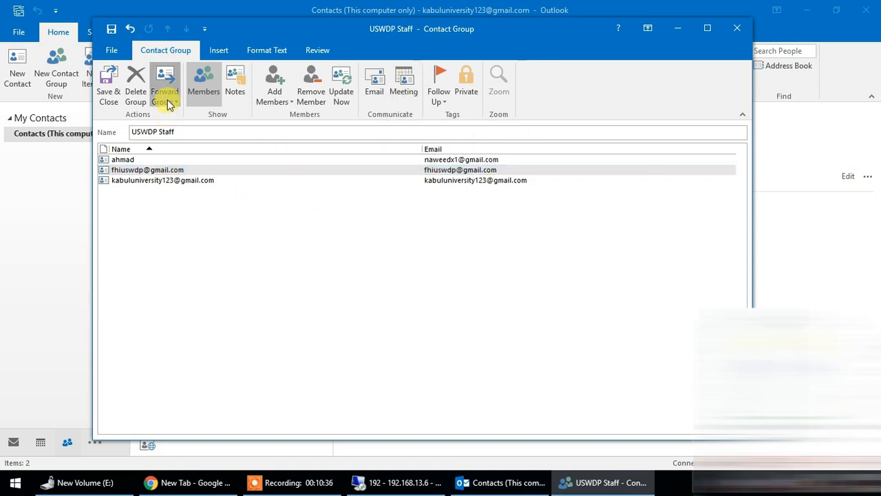
{"action": "left_click", "coordinate": [146, 173]}
{"action": "left_click", "coordinate": [106, 90]}
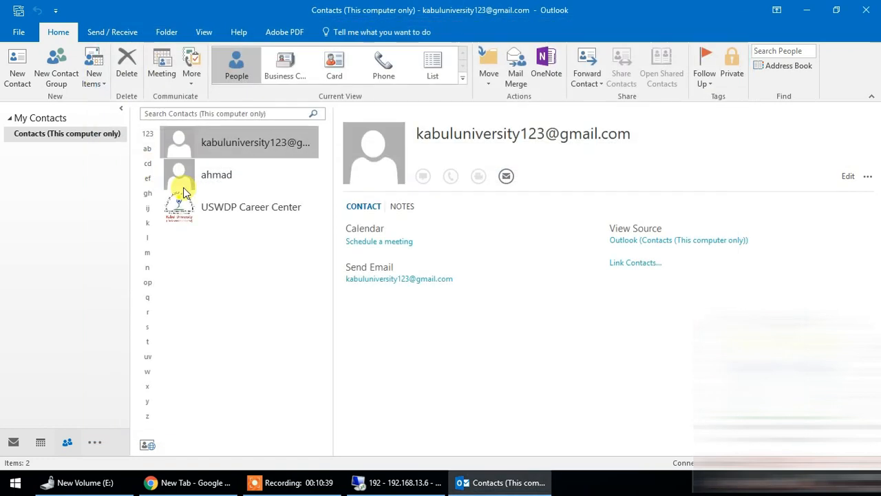
{"action": "left_click", "coordinate": [232, 244]}
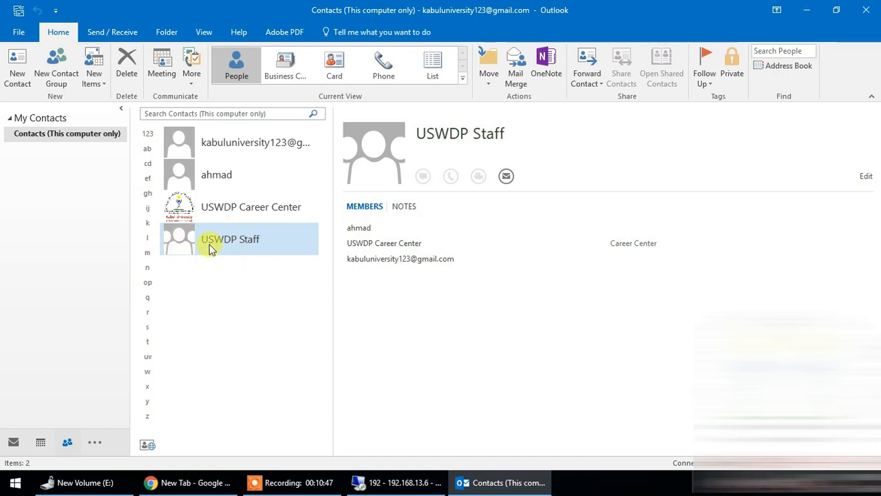
Step: Start a new email in Mail and address it to the USWDP Staff group from the address book
{"action": "left_click", "coordinate": [13, 442]}
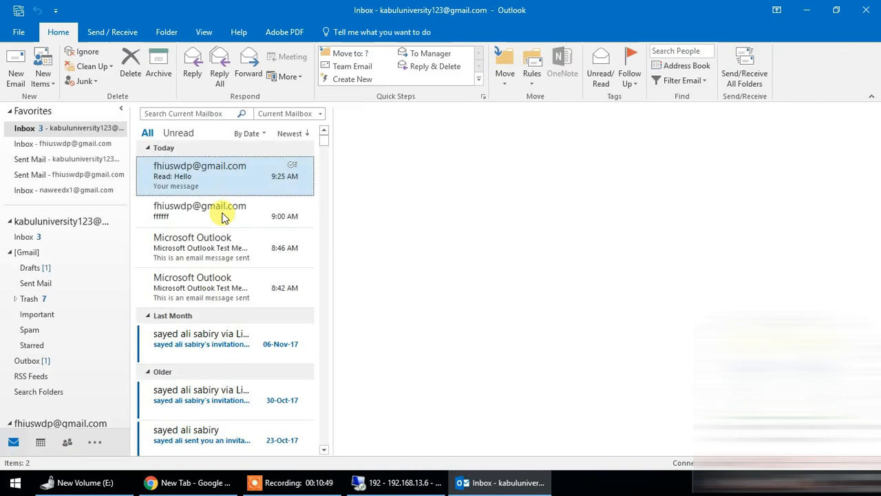
{"action": "left_click", "coordinate": [17, 69]}
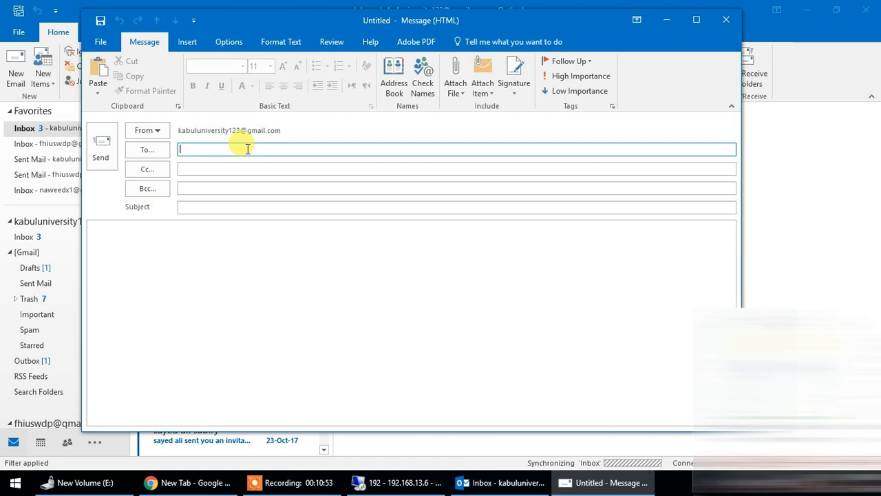
{"action": "left_click", "coordinate": [402, 81]}
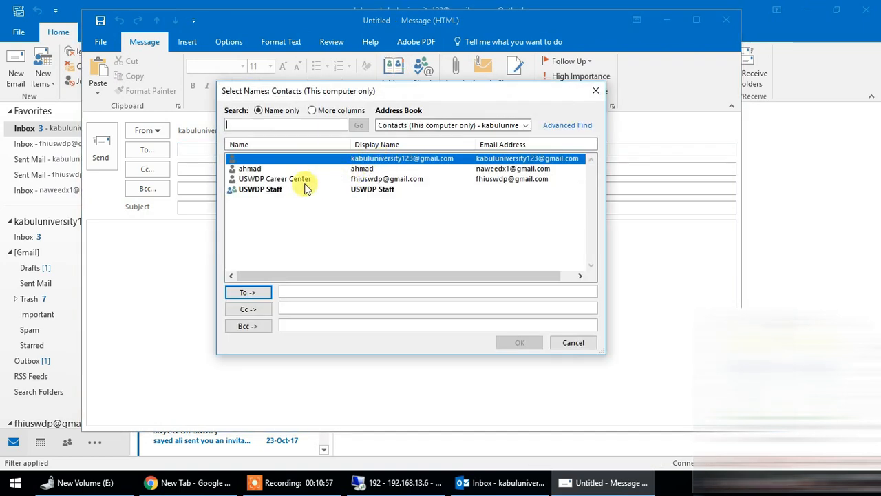
{"action": "left_click", "coordinate": [269, 189]}
{"action": "left_click", "coordinate": [249, 295]}
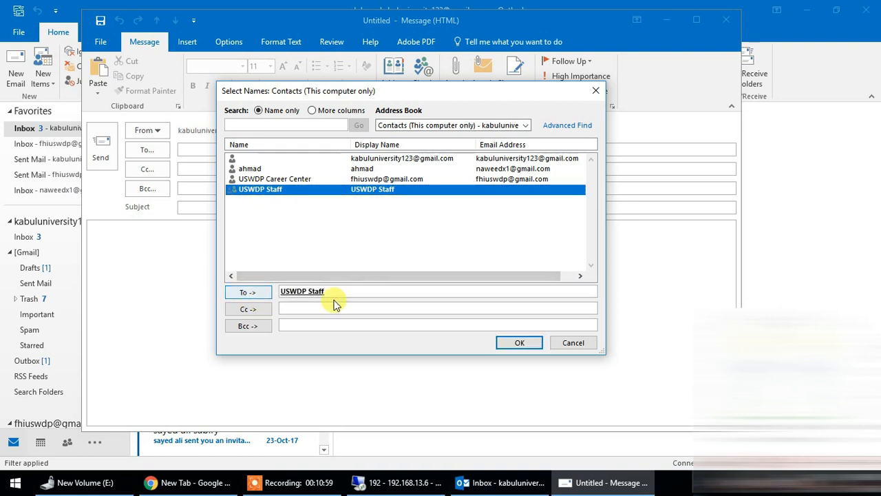
{"action": "left_click", "coordinate": [518, 343]}
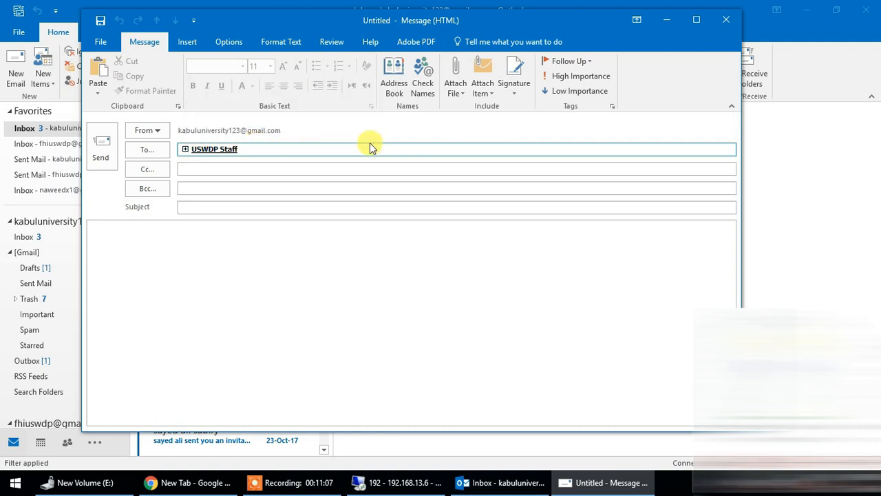
Step: Expand the USWDP Staff group in the To line into its individual members, turning off the expansion warning for future use
{"action": "left_click", "coordinate": [185, 149]}
{"action": "left_click", "coordinate": [365, 230]}
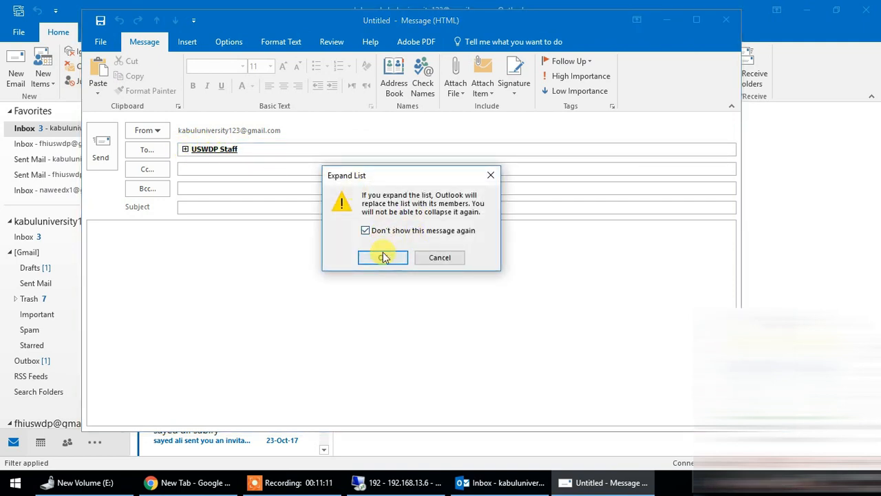
{"action": "left_click", "coordinate": [383, 257]}
{"action": "left_click_drag", "start_coordinate": [386, 148], "coordinate": [178, 148]}
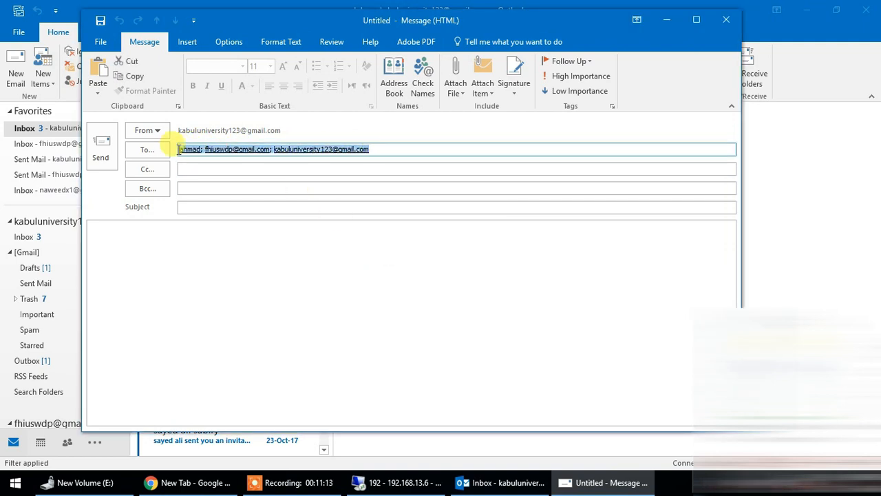
{"action": "left_click", "coordinate": [257, 253]}
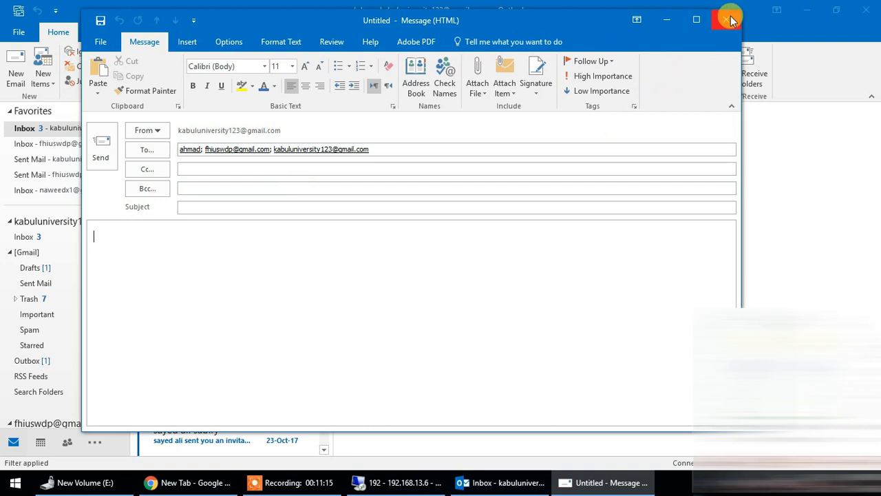